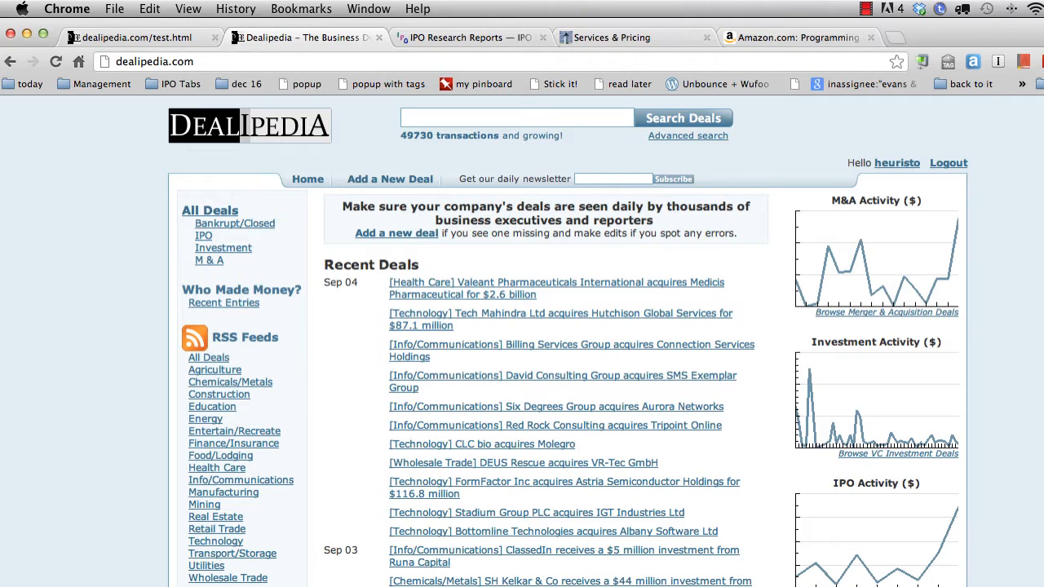
Switch to the Gmail window and read through the acquisition announcements in the "sep 4 deals" email
left_click_drag(1043, 162, 527, 39)
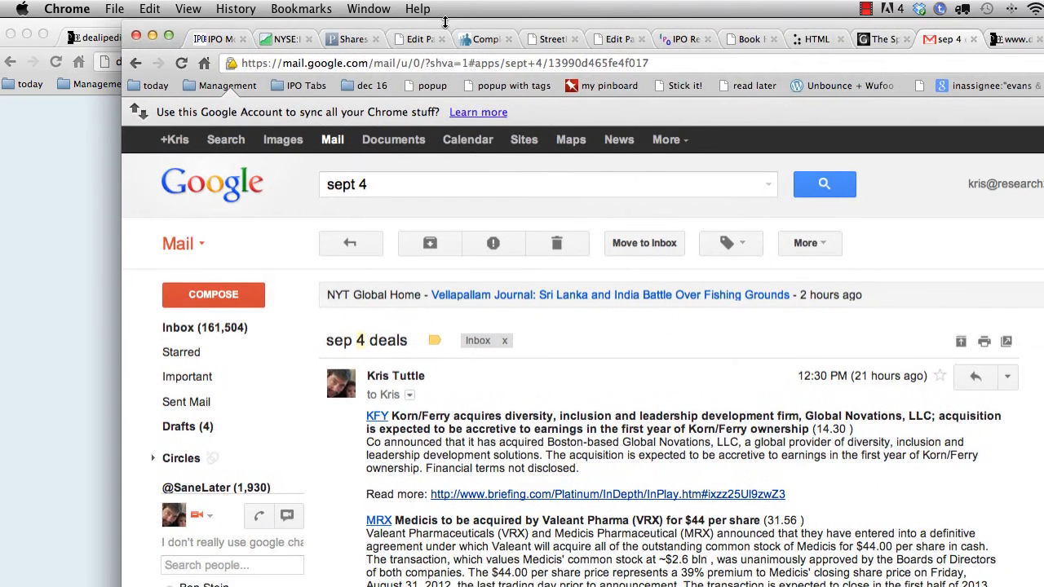
left_click_drag(445, 21, 441, 28)
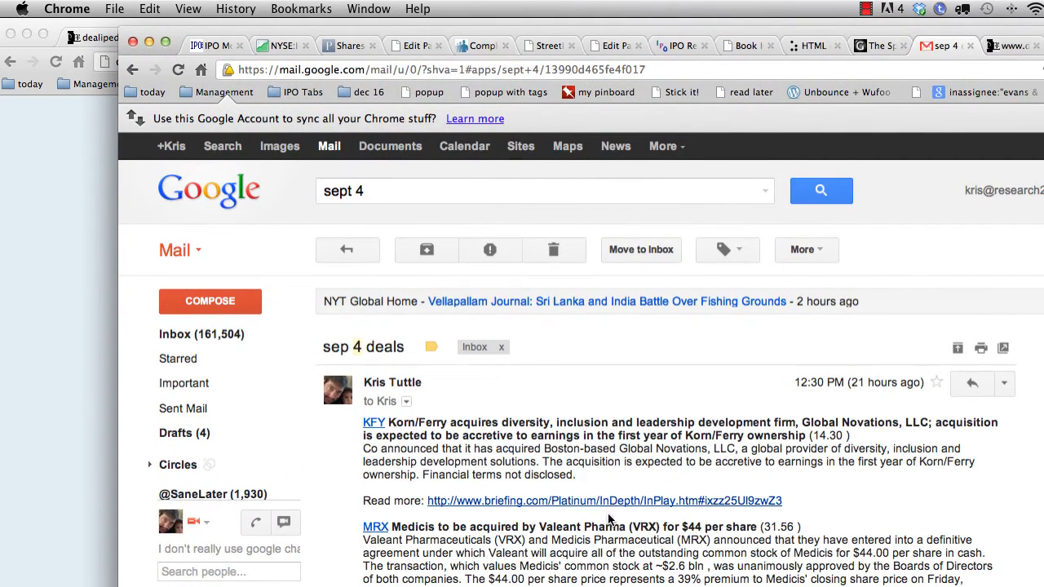
scroll(614, 514, "down", 5)
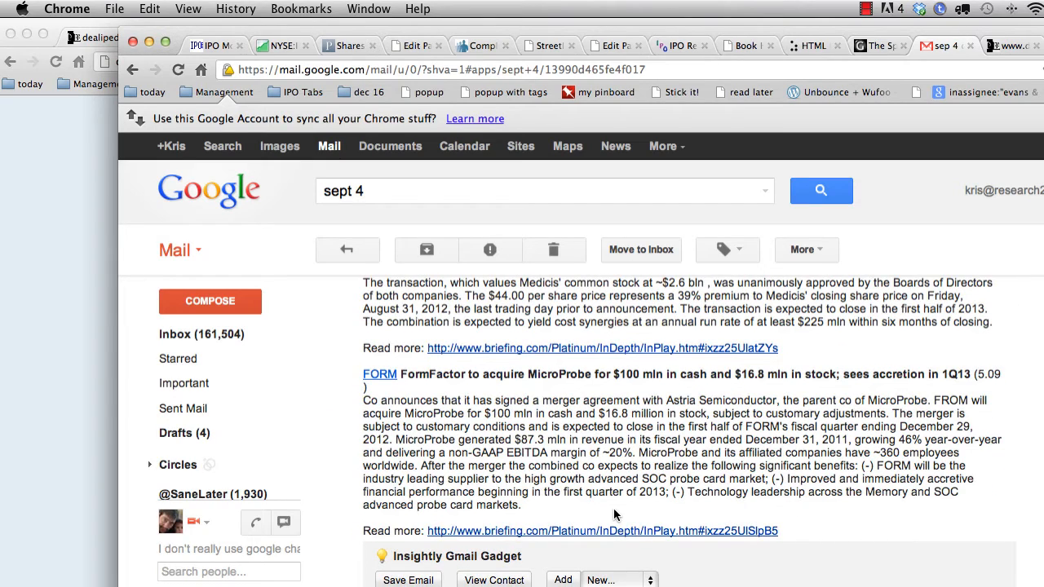
scroll(613, 508, "up", 1)
scroll(613, 510, "up", 4)
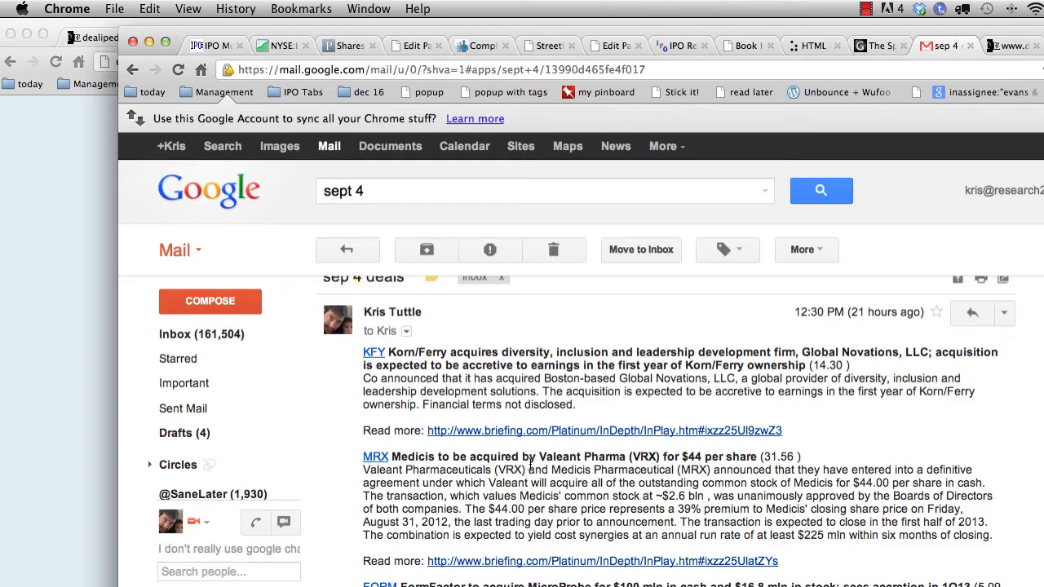
scroll(529, 462, "down", 3)
scroll(531, 464, "down", 6)
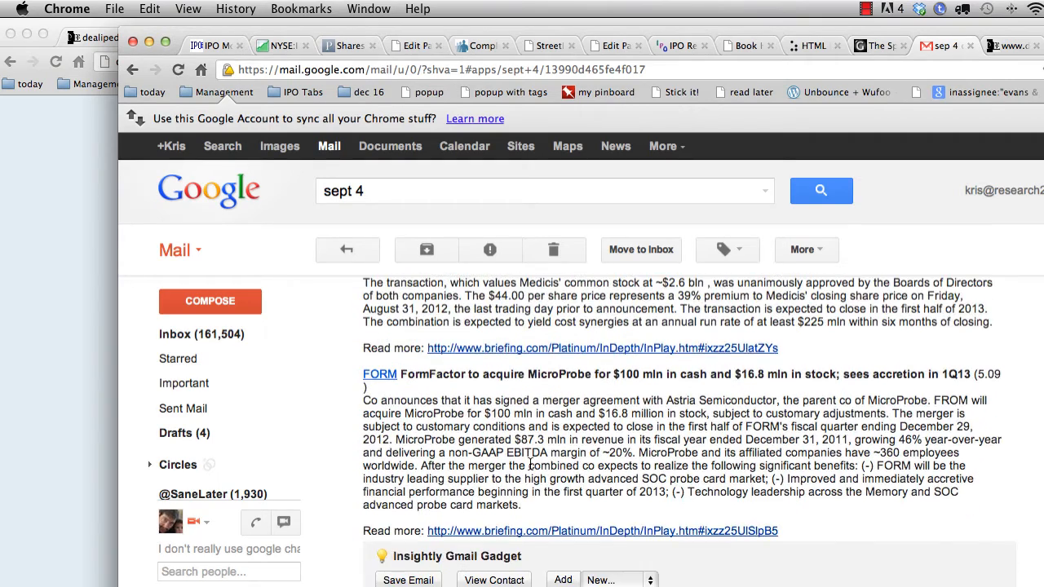
scroll(530, 466, "up", 5)
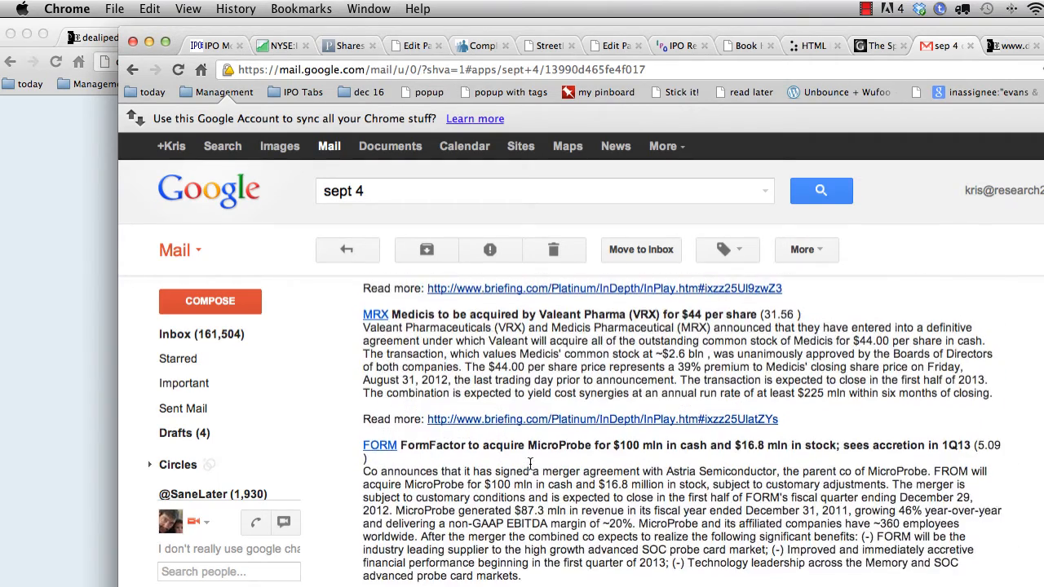
scroll(530, 465, "up", 5)
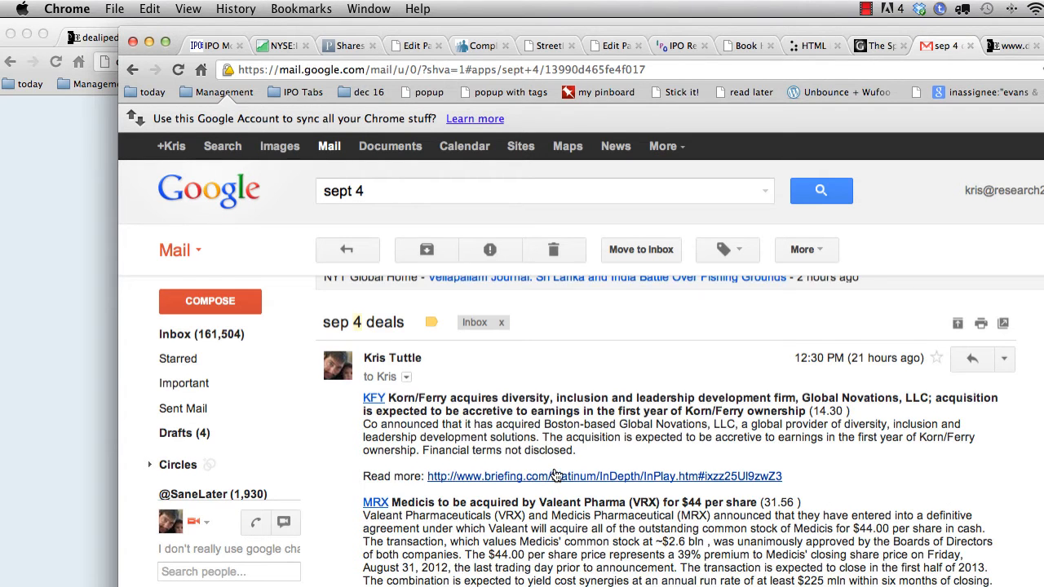
scroll(555, 474, "down", 15)
scroll(555, 473, "up", 4)
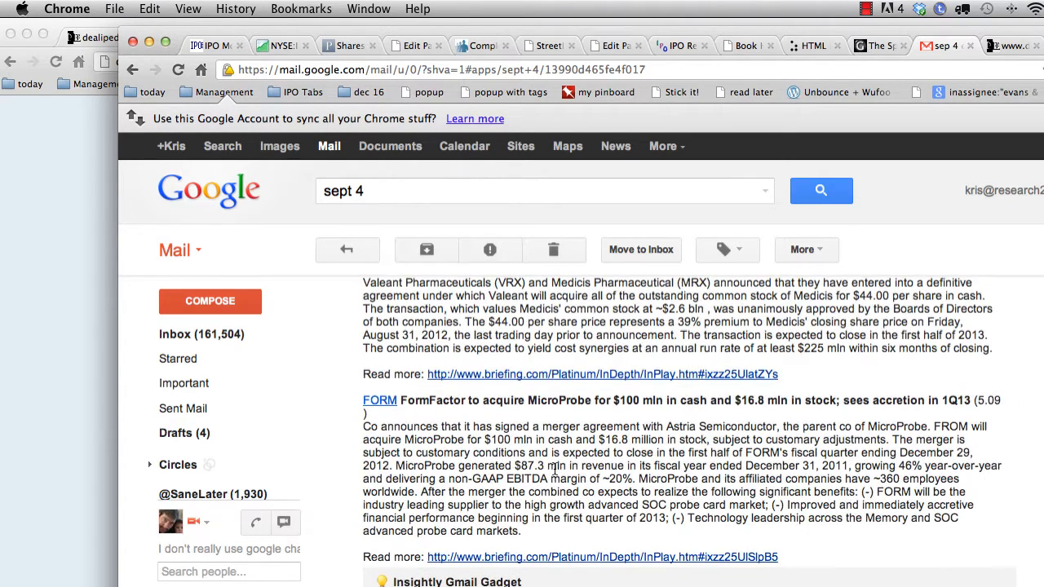
scroll(554, 472, "up", 3)
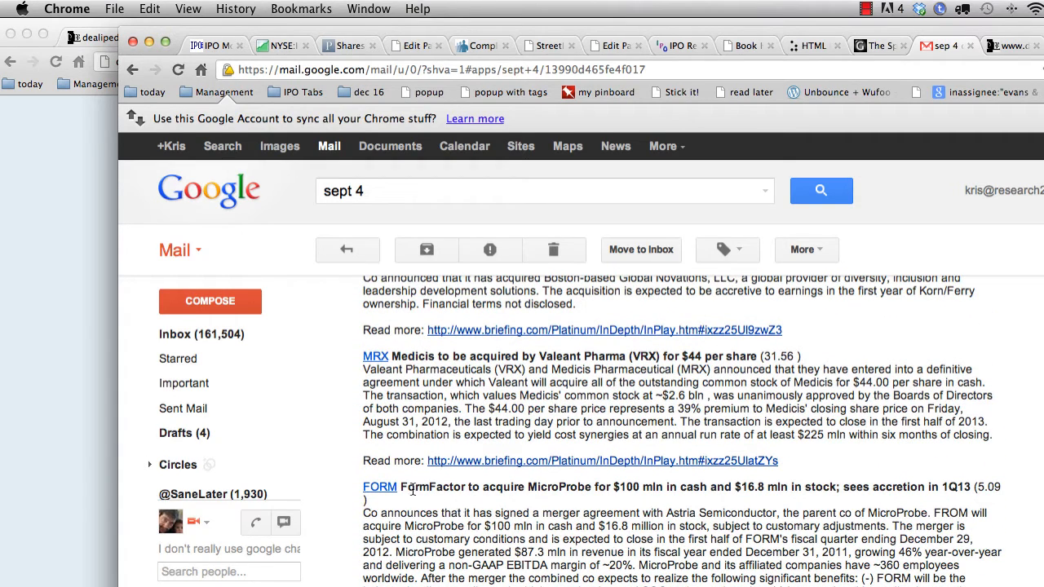
scroll(432, 489, "up", 2)
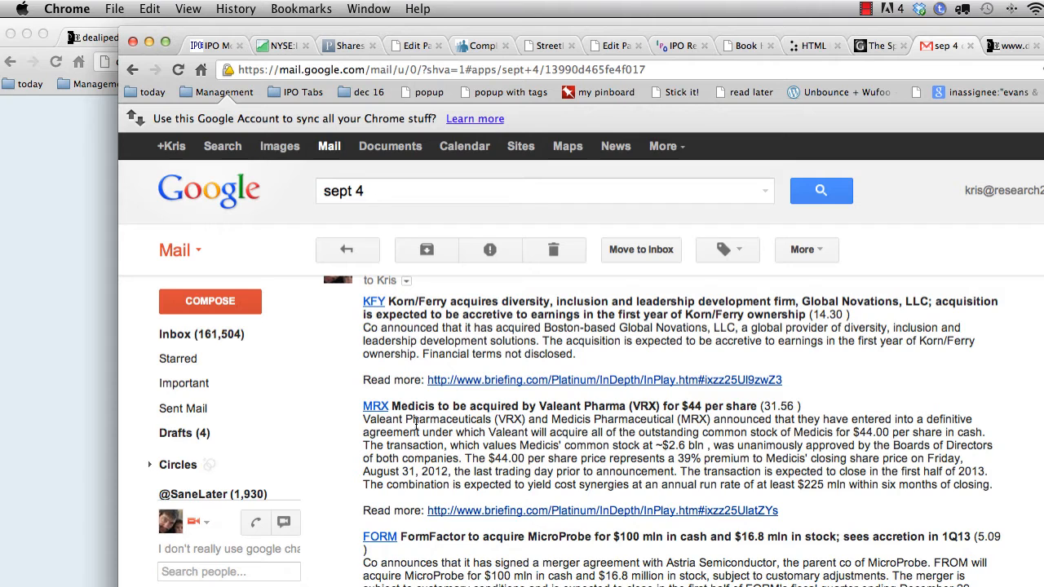
scroll(421, 418, "up", 3)
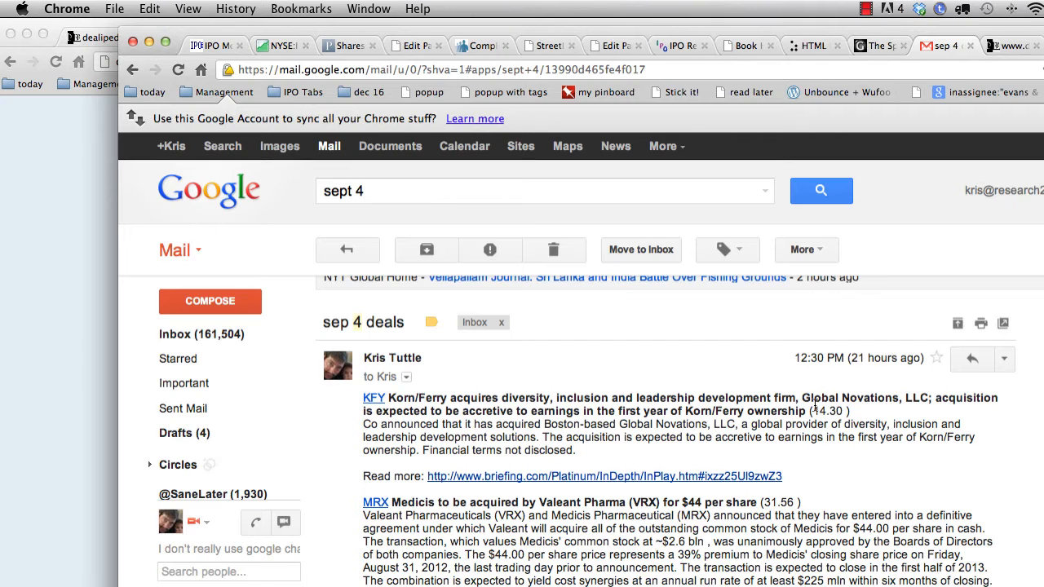
Return to the Dealipedia window and search its deals for "Global Novations"
left_click(74, 371)
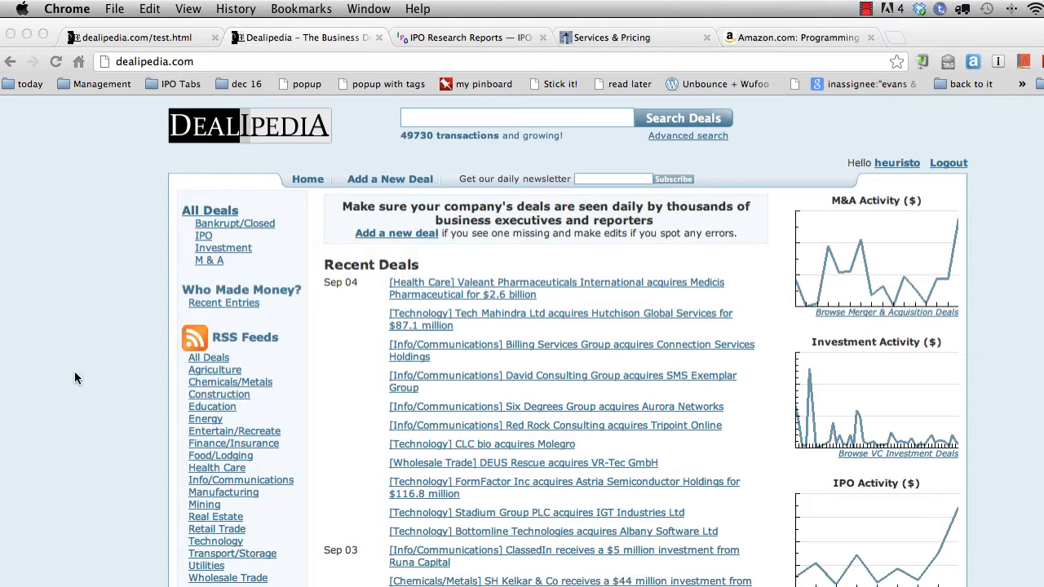
left_click(444, 118)
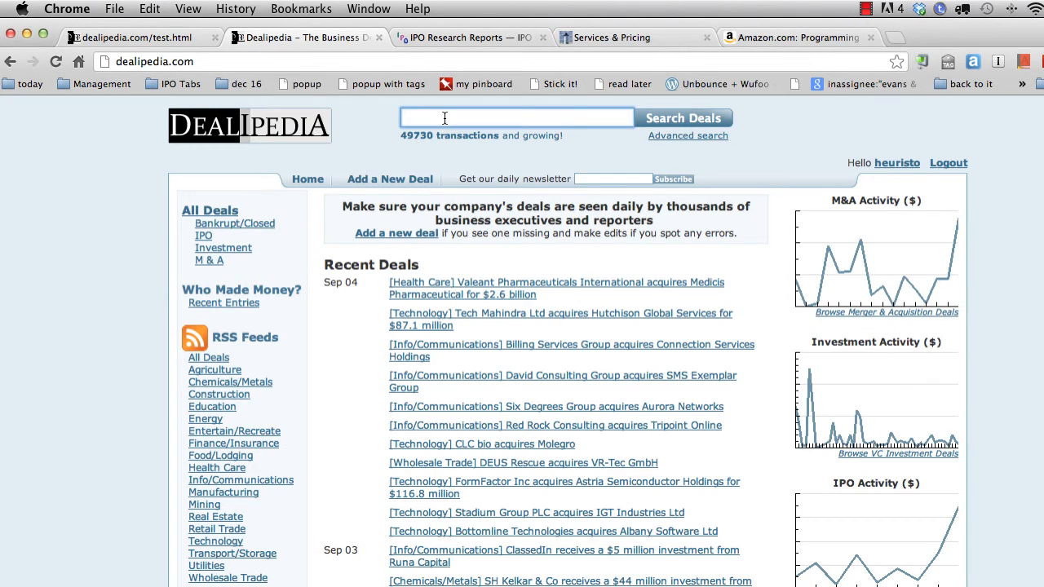
type("Global Novations")
key("Return")
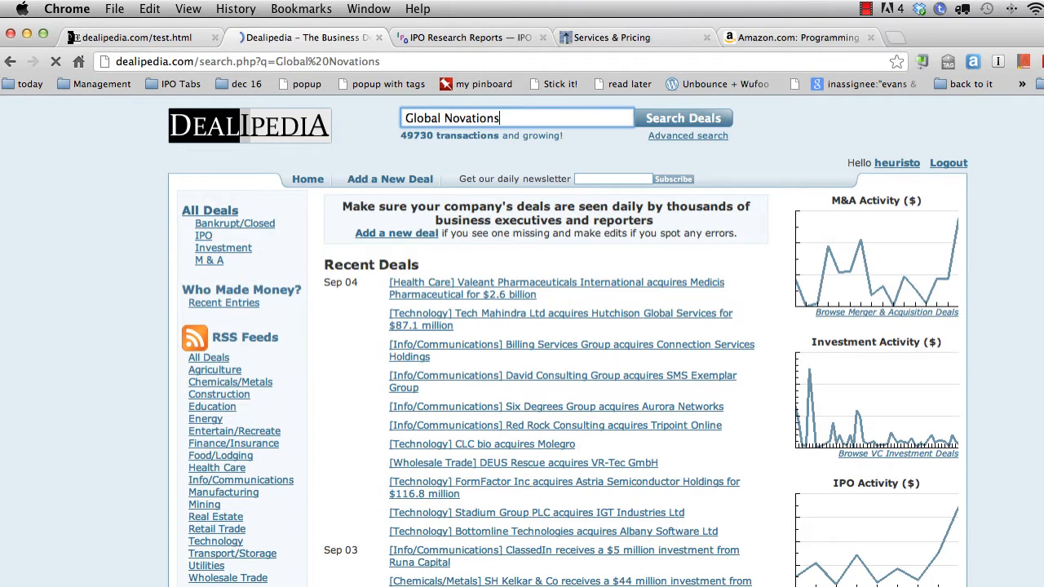
Search the Dealipedia deals for the acquirer, "Korn Ferry"
triple_click(625, 121)
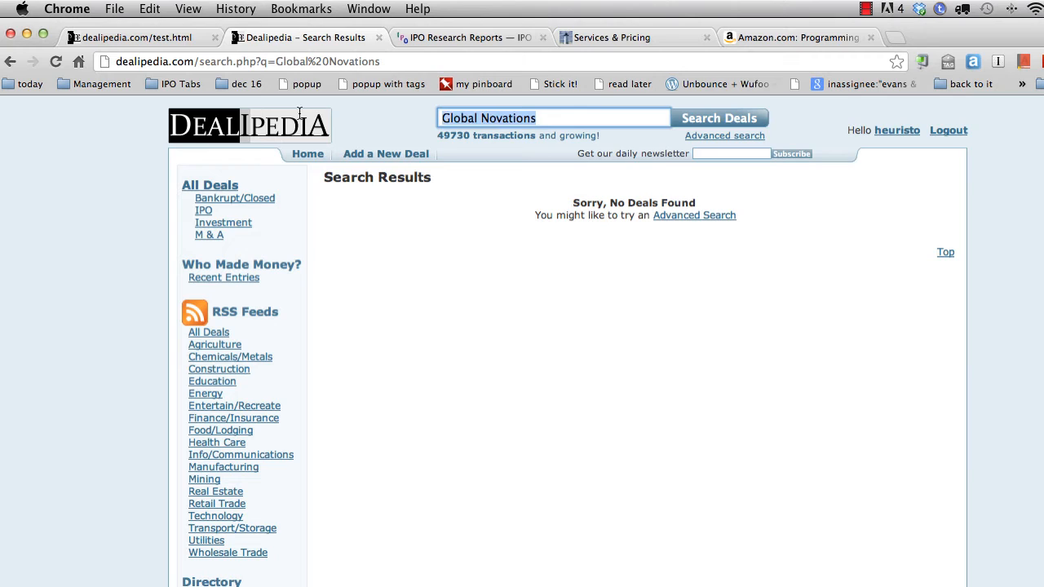
type("Korn Fer")
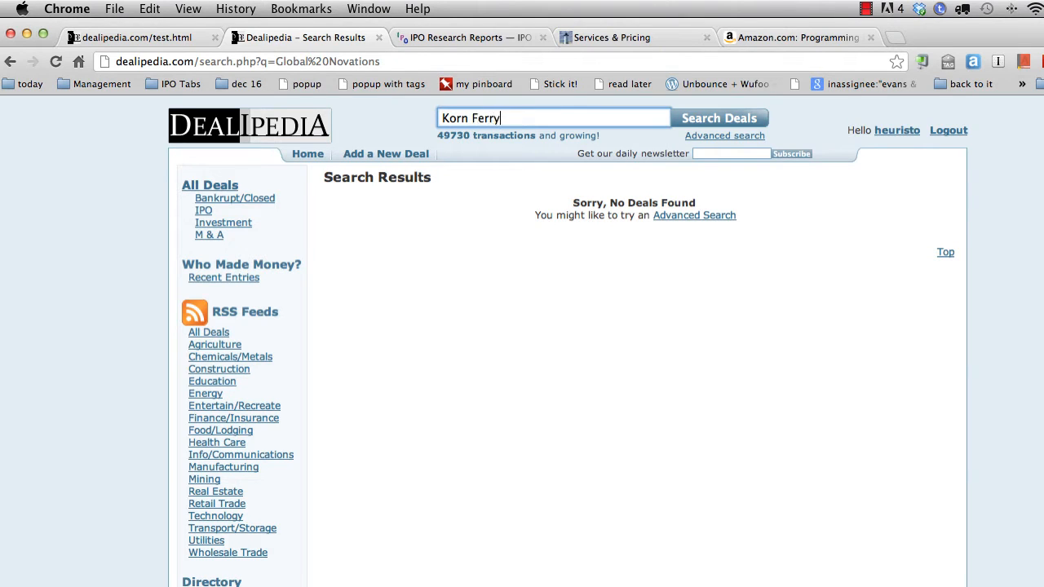
type("ry")
key("Return")
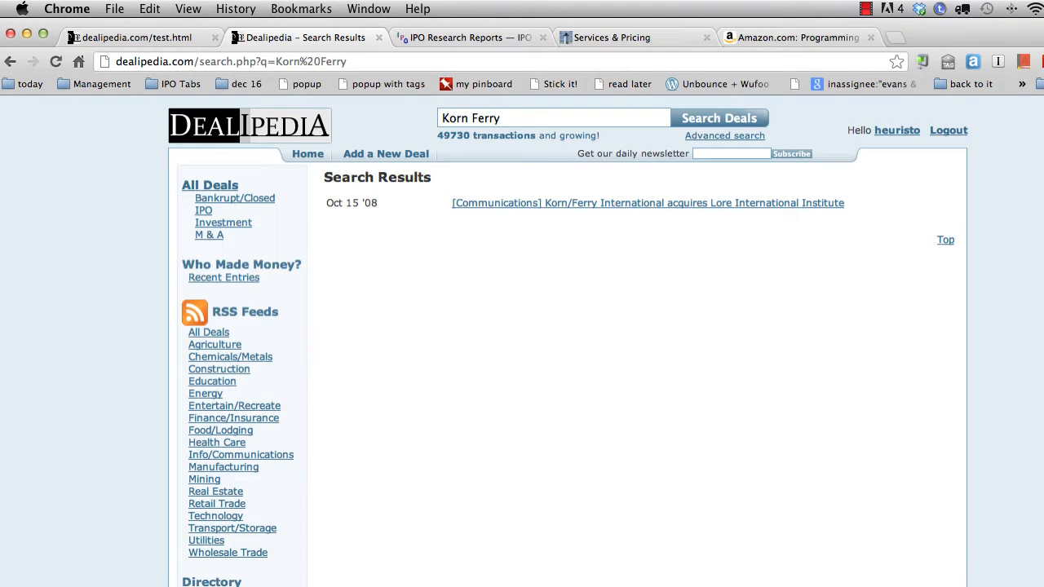
Start a new acquisition deal and set the acquirer's name to the suggested Korn/Ferry International
left_click(382, 157)
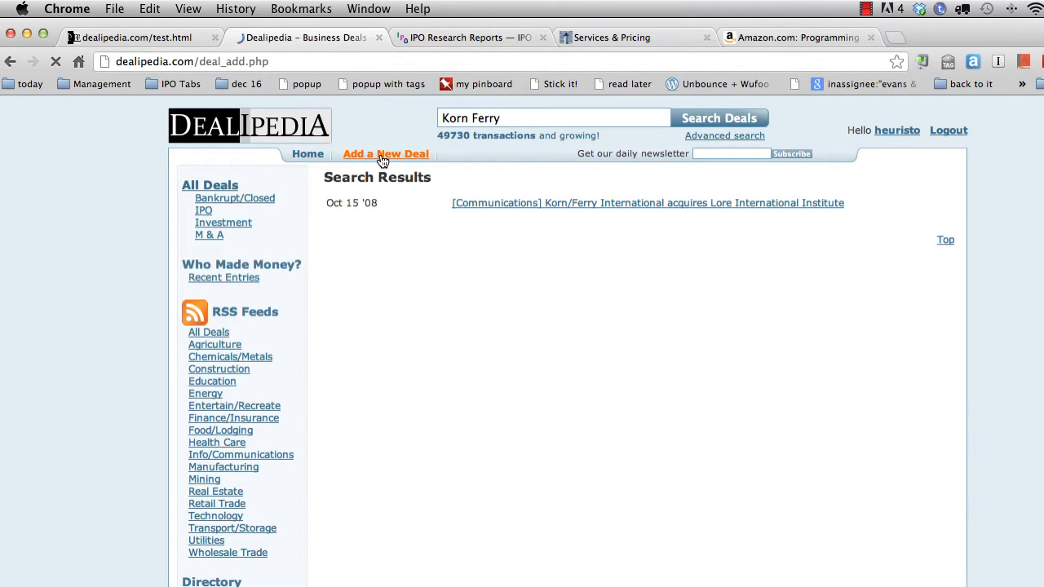
left_click(209, 303)
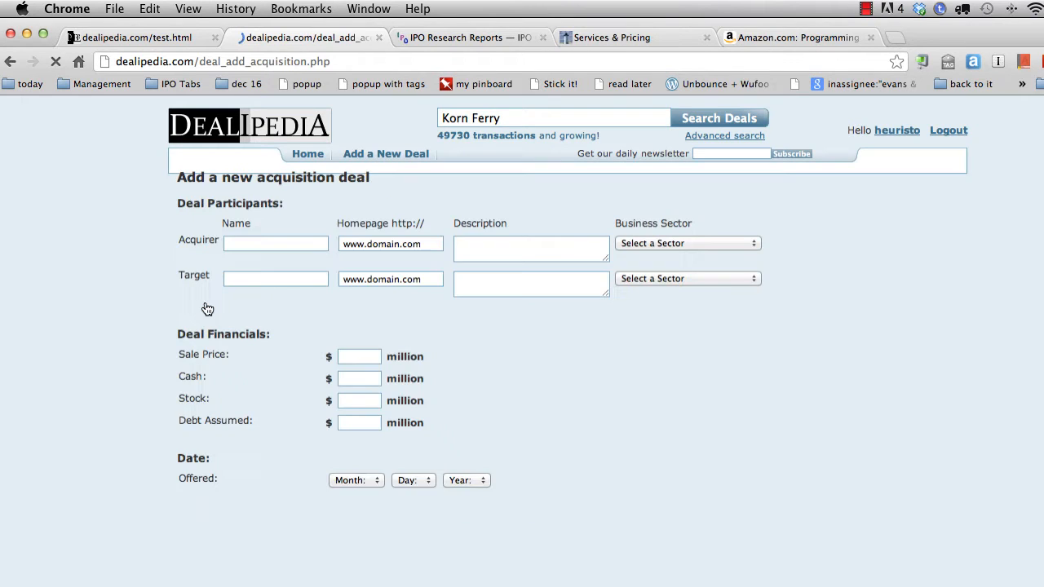
left_click(251, 239)
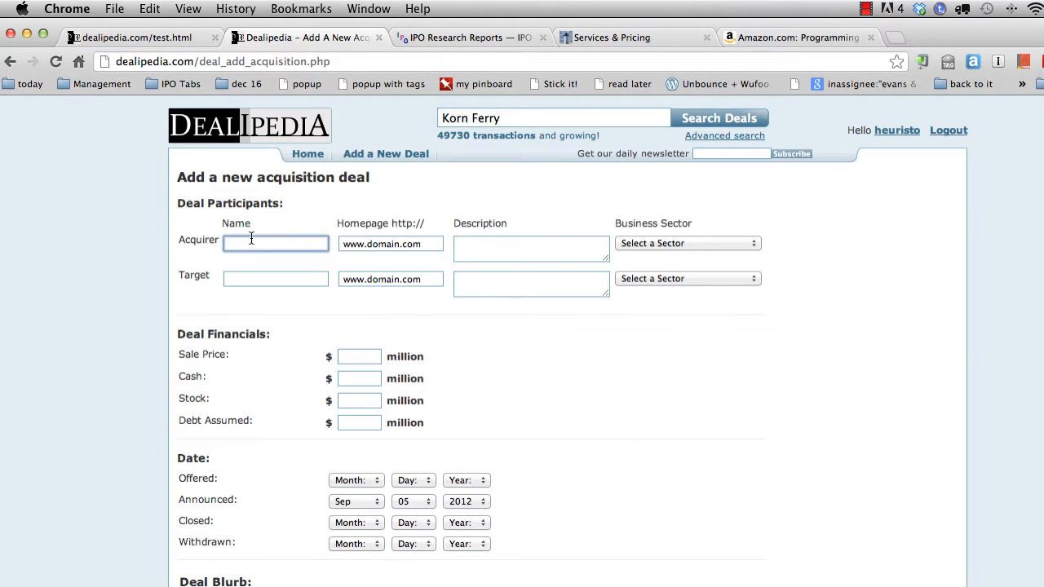
type("Korn")
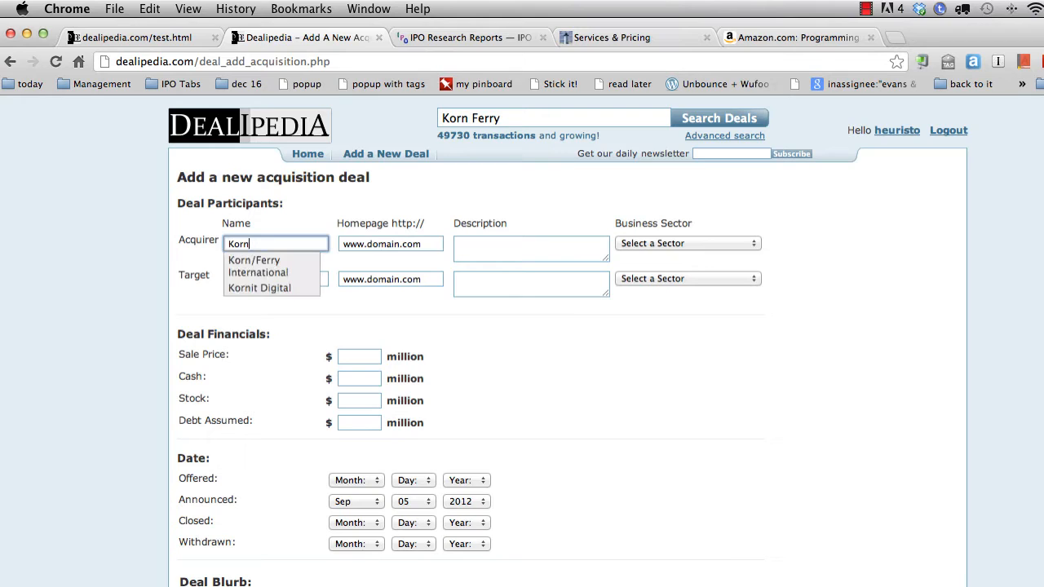
left_click(261, 262)
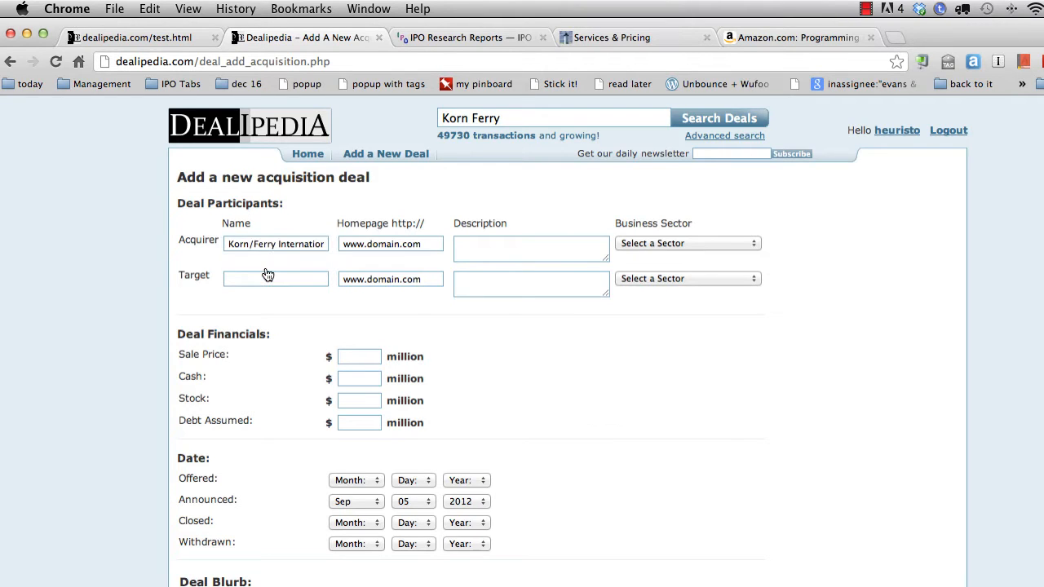
Search Google for "korn ferry Novations" in a new tab of the other browser window
left_click(426, 246)
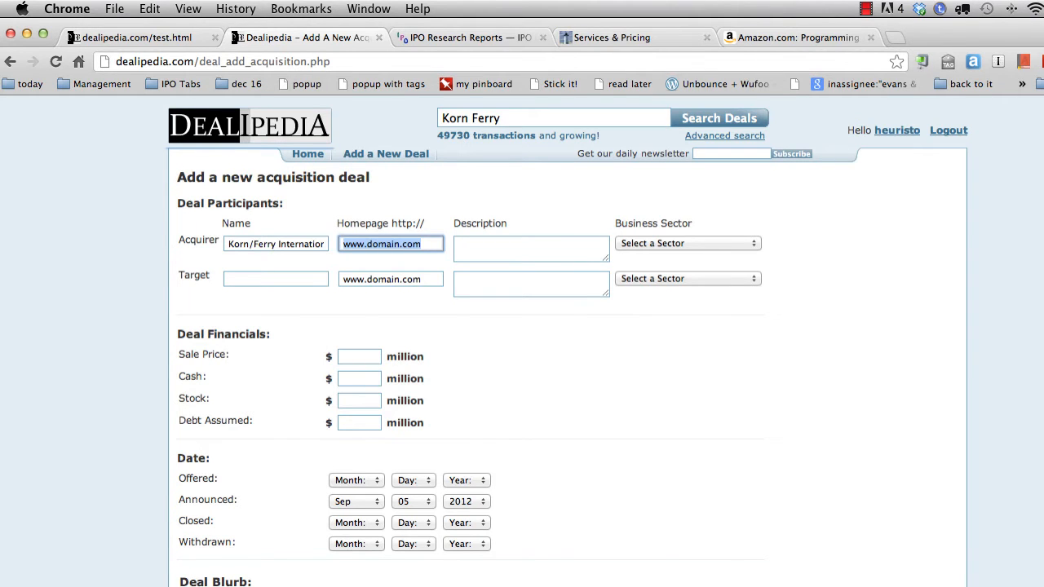
key("super+grave")
key("super+t")
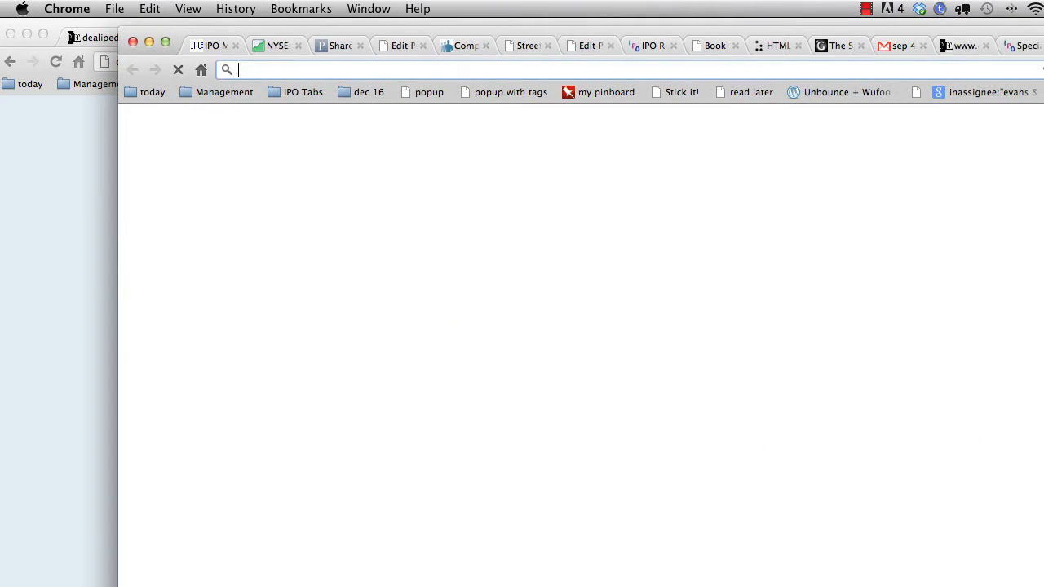
type("korn ferry")
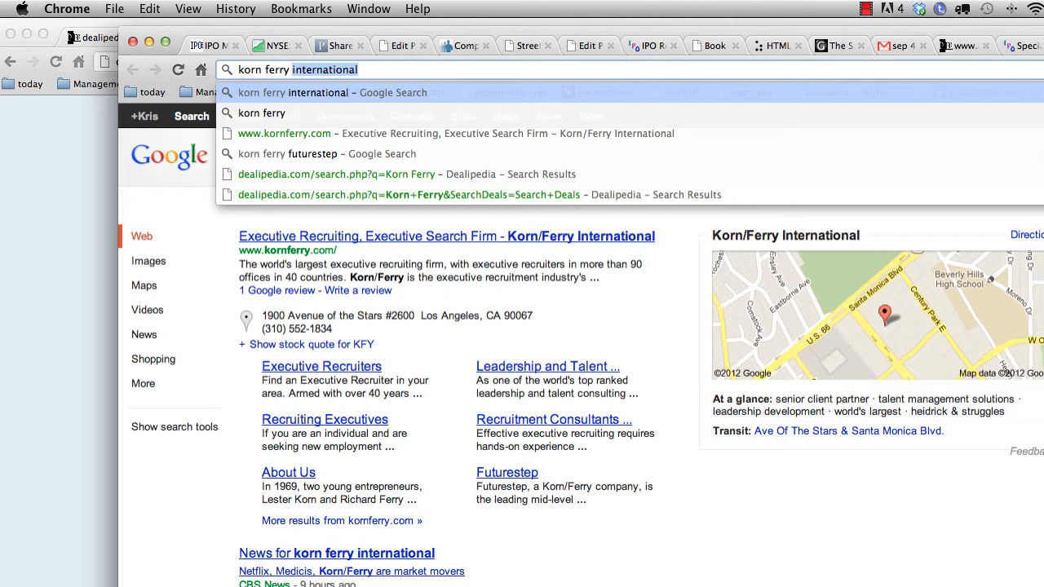
type("G")
key("BackSpace")
key("BackSpace")
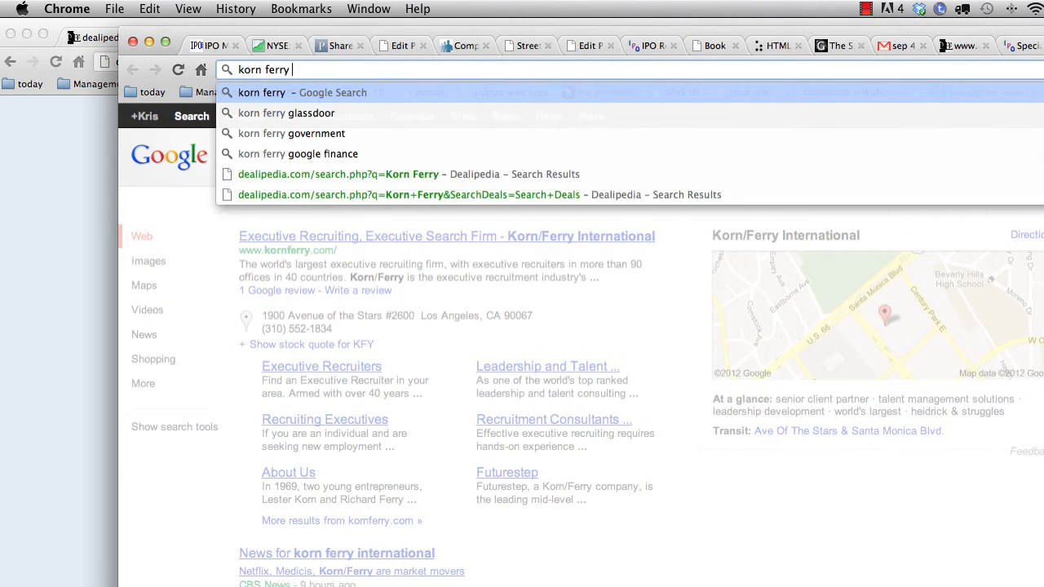
type("Globan")
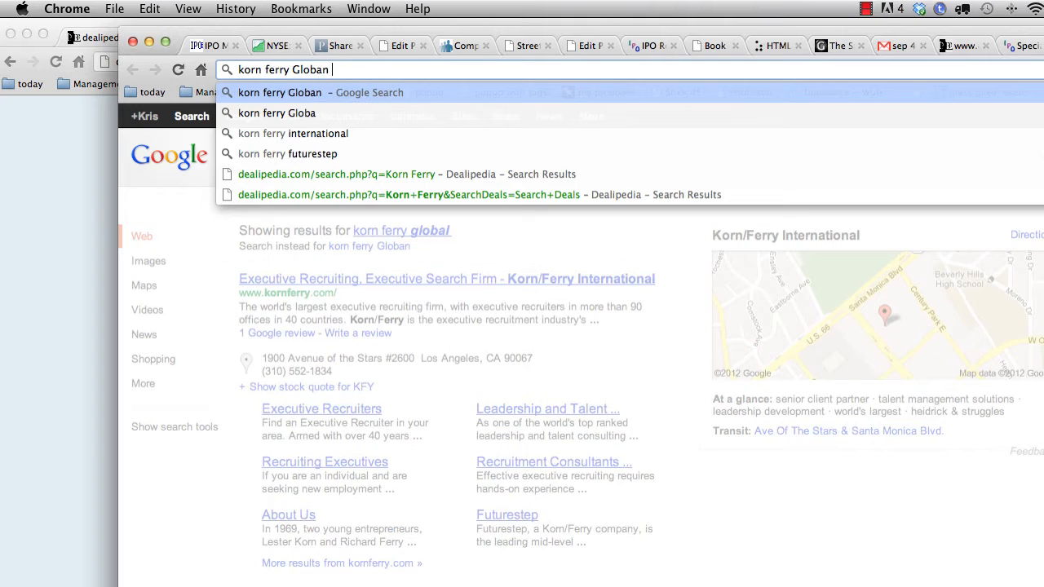
key("BackSpace")
key("BackSpace")
key("BackSpace")
key("BackSpace")
key("BackSpace")
key("BackSpace")
type("Nov")
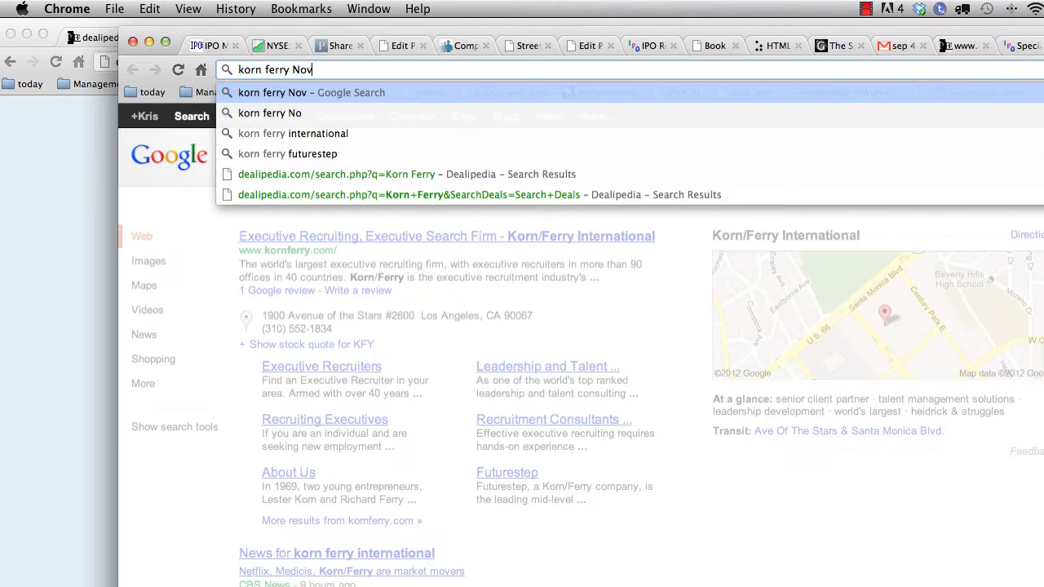
type("ations")
key("Return")
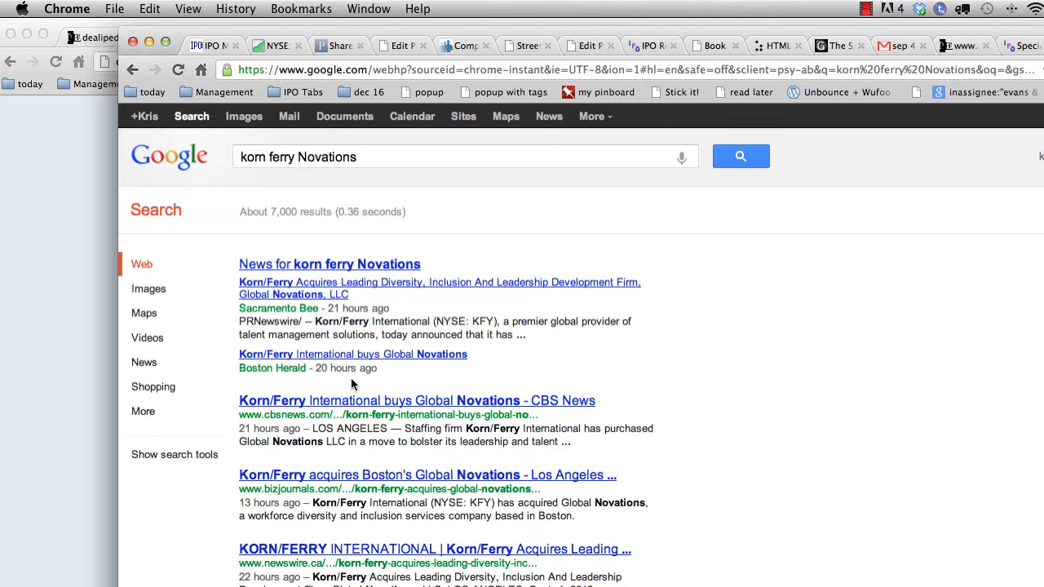
Open the prnewswire.com search result about Korn/Ferry acquiring the diversity, inclusion and leadership development firm
scroll(390, 422, "down", 1)
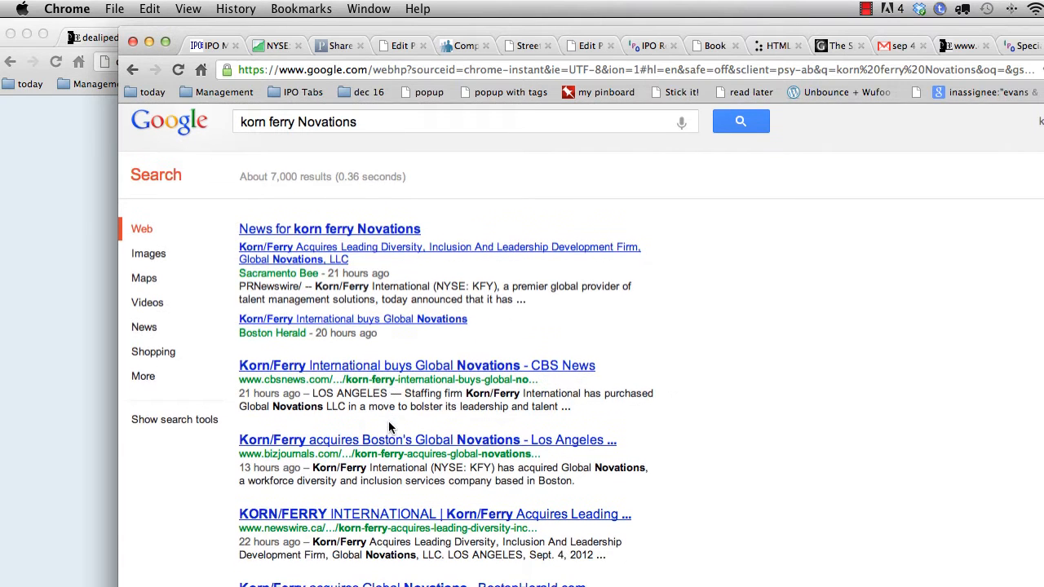
scroll(390, 422, "down", 3)
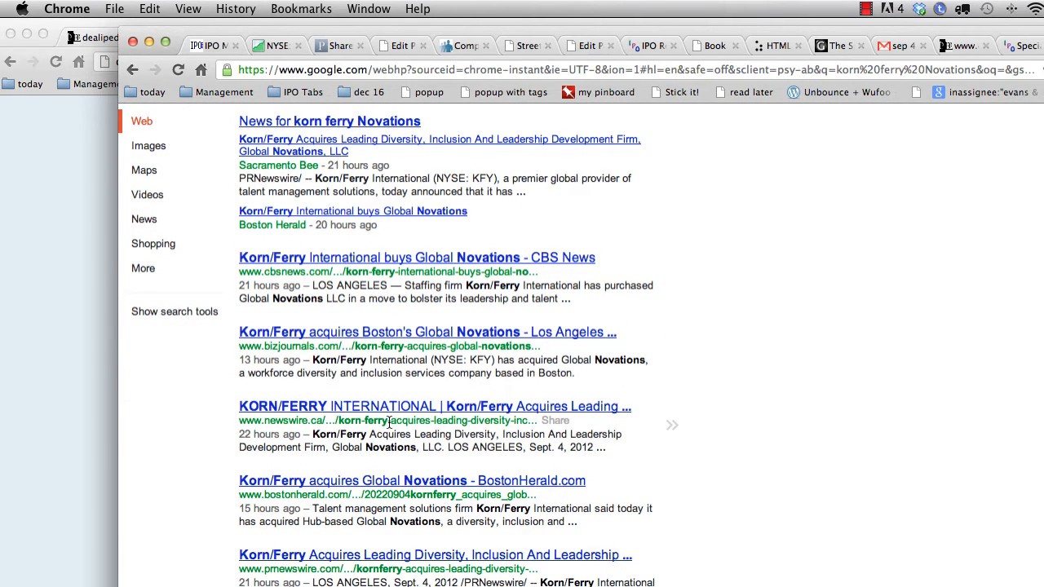
scroll(390, 422, "down", 4)
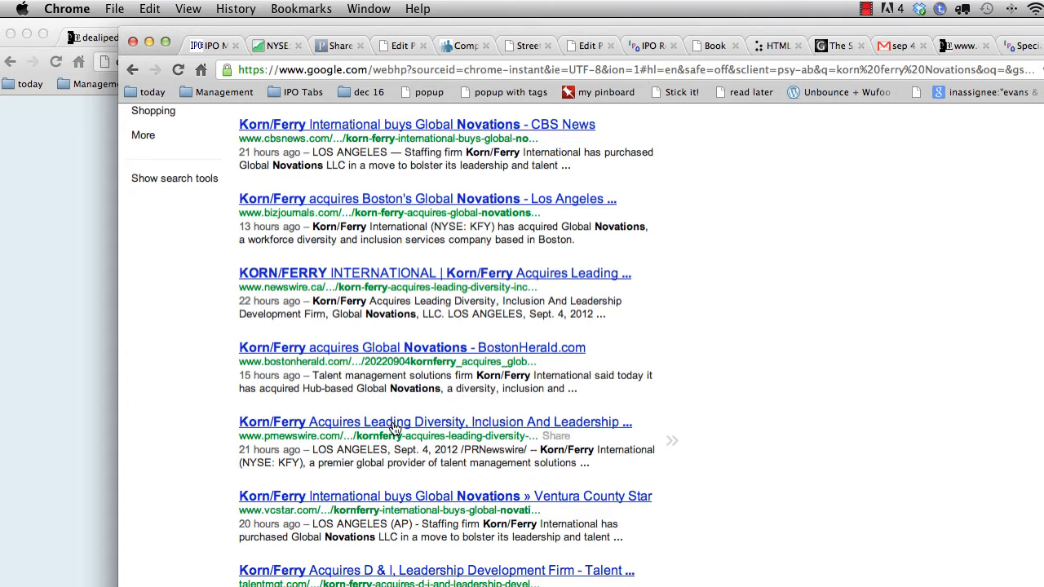
left_click(301, 425)
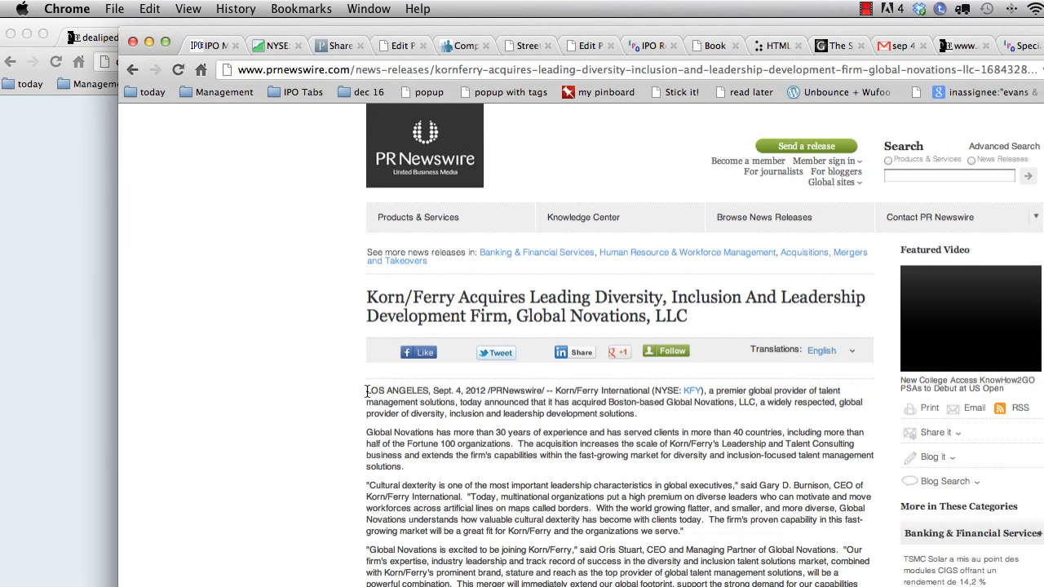
Copy the full press release text from PR Newswire into the press release field of the Dealipedia acquisition form
left_click_drag(368, 390, 509, 522)
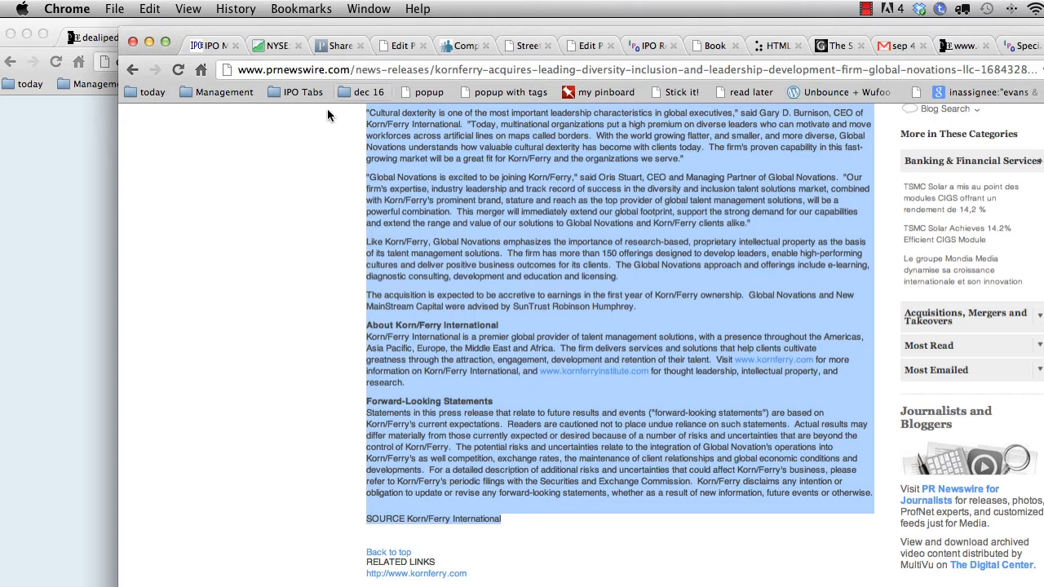
left_click(90, 195)
scroll(607, 437, "down", 15)
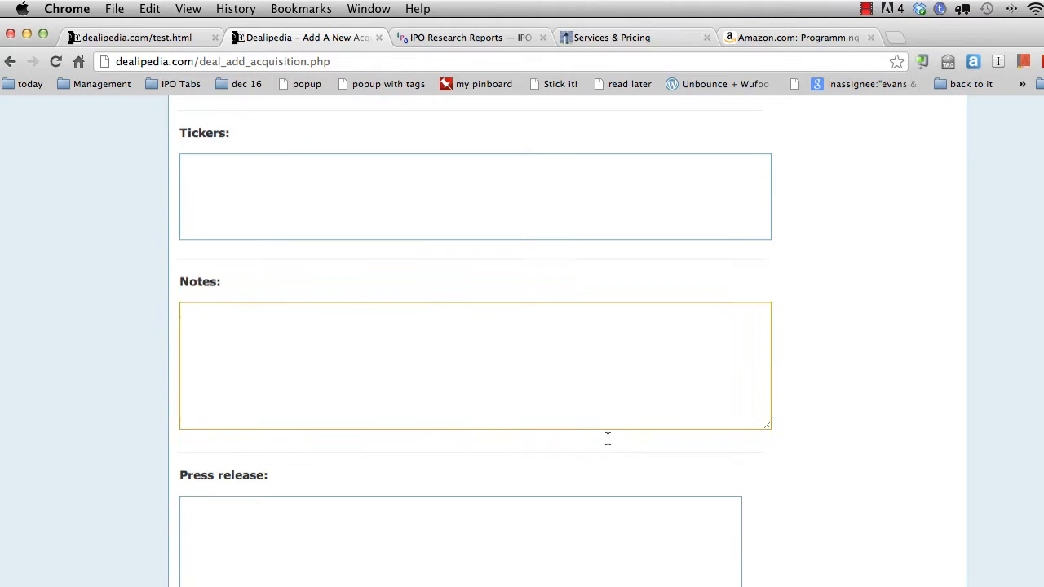
left_click(444, 381)
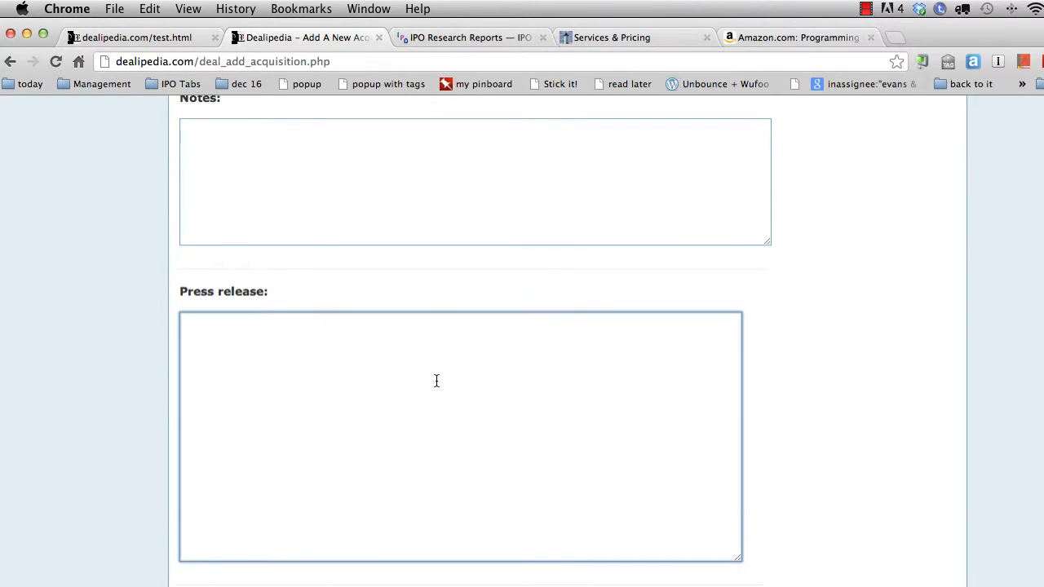
key("super+v")
Enter KFY as the deal's ticker and check the end of the pasted press release text
scroll(448, 381, "up", 10)
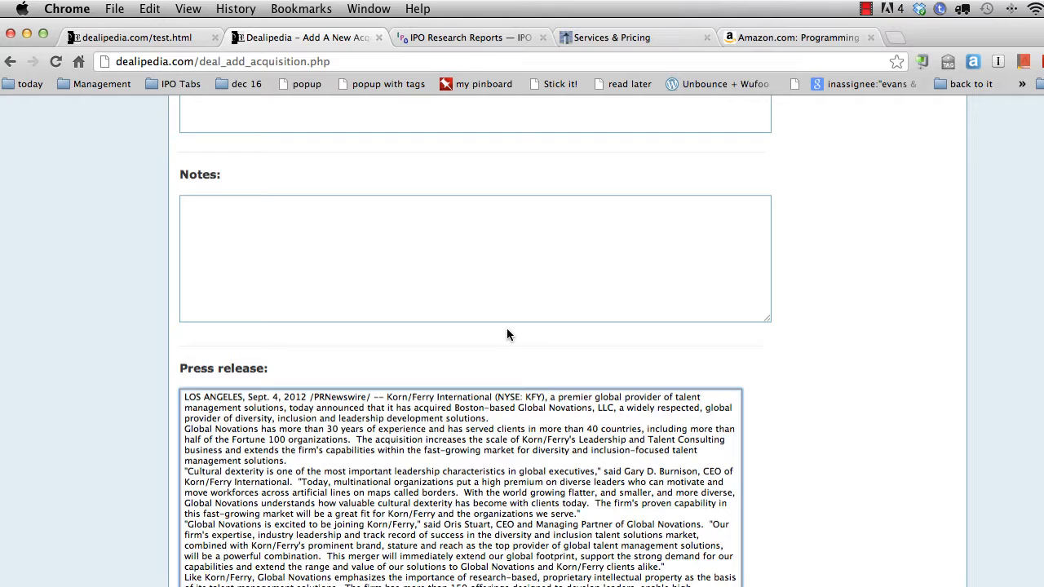
scroll(387, 242, "up", 3)
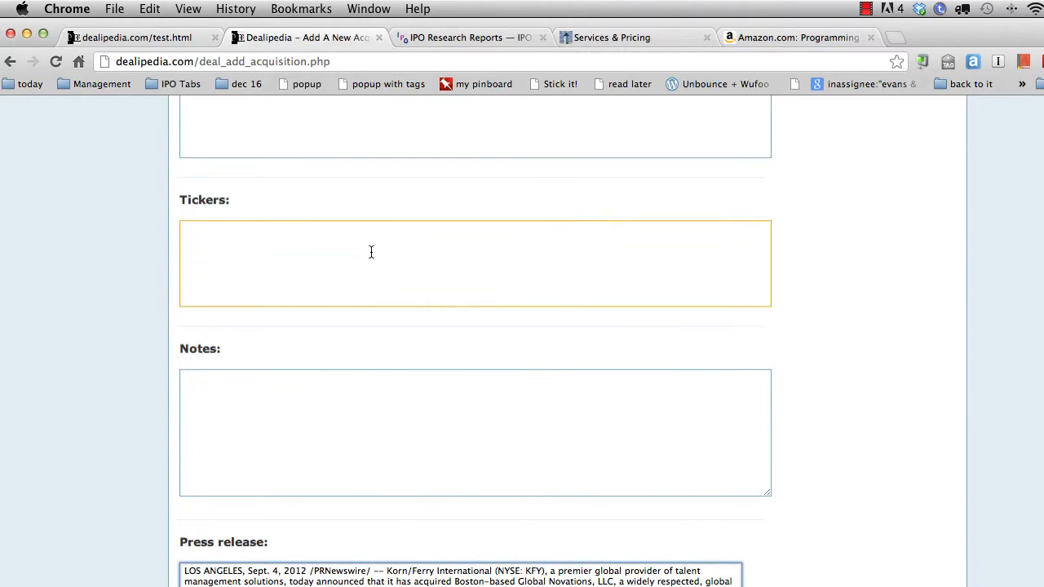
left_click(369, 263)
type("KF")
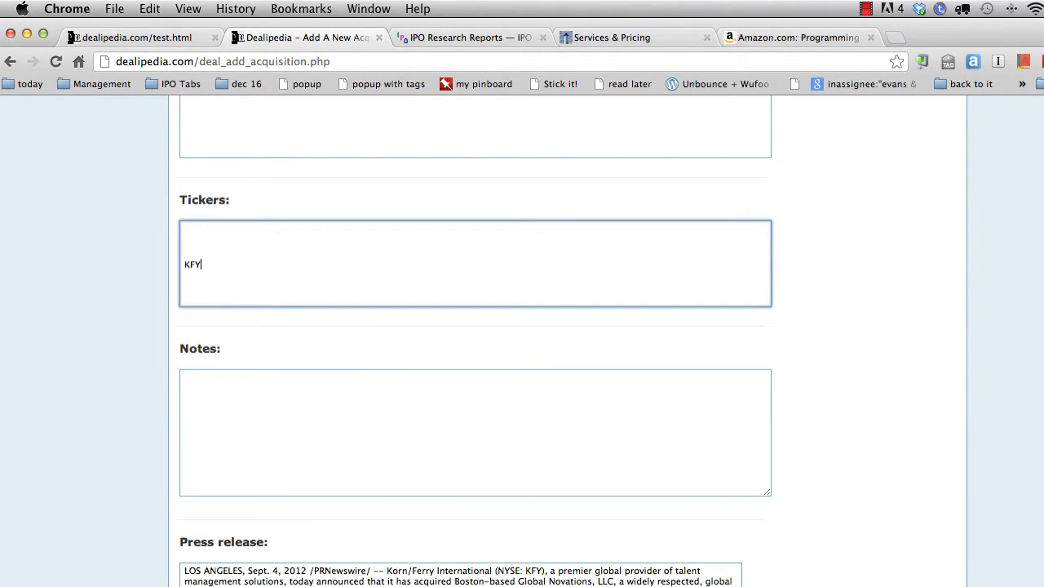
type("Y")
scroll(468, 571, "down", 5)
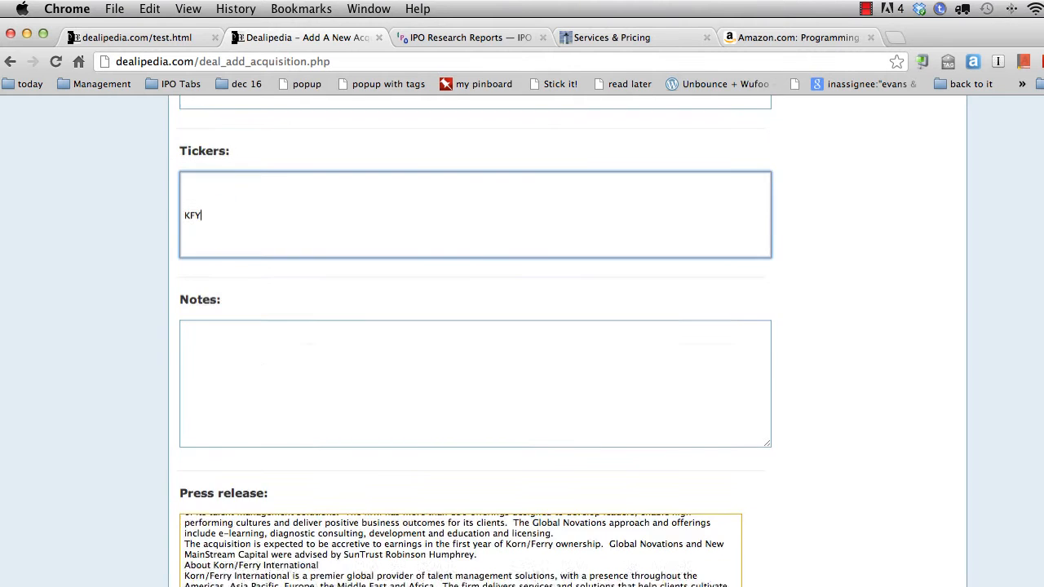
scroll(469, 530, "down", 5)
scroll(476, 341, "down", 2)
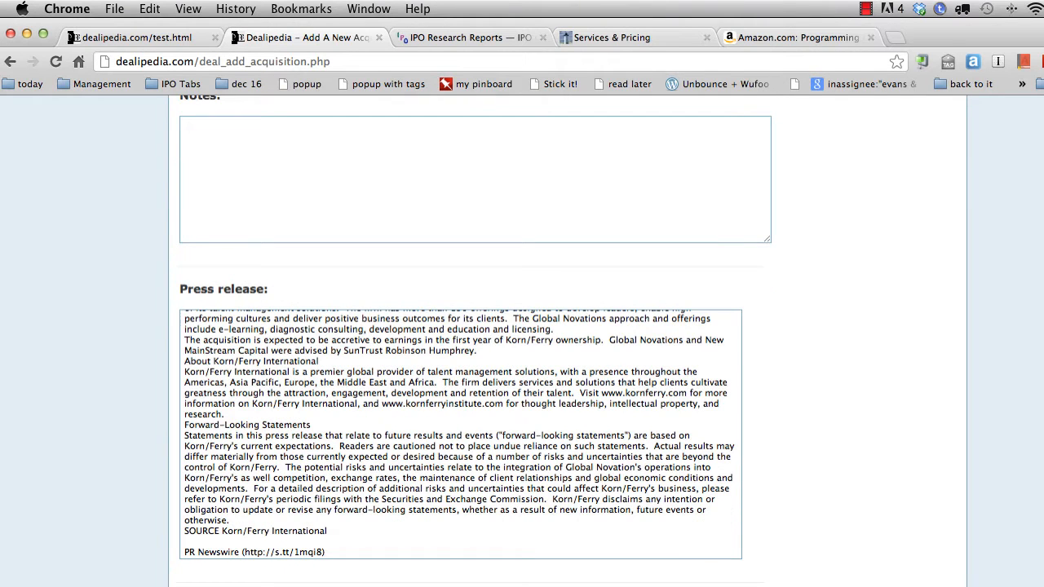
scroll(406, 414, "up", 10)
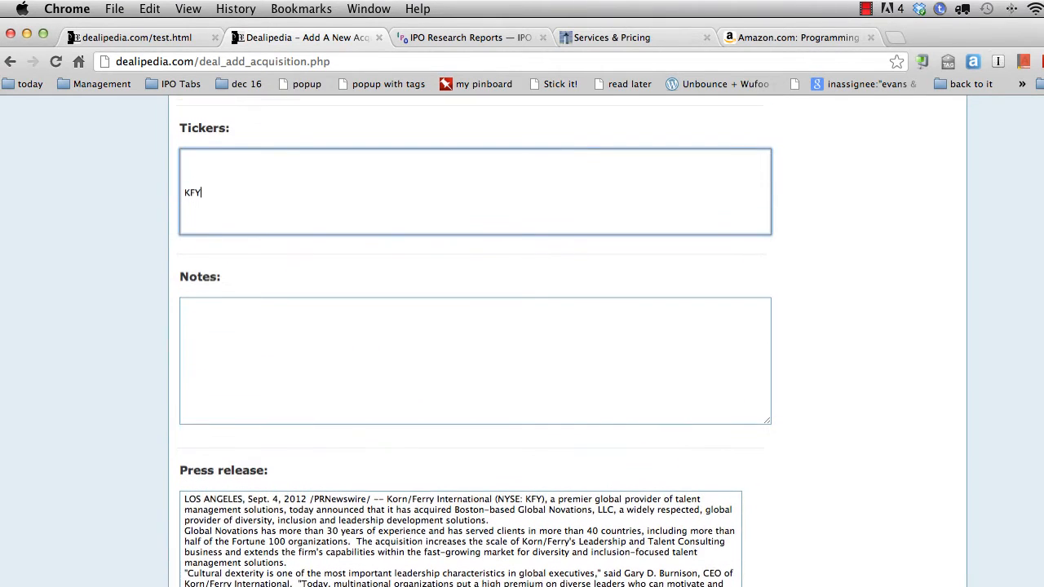
In the other browser window, search Google for "korn ferry" alone, without Novations, to find the acquirer's website
key("super+grave")
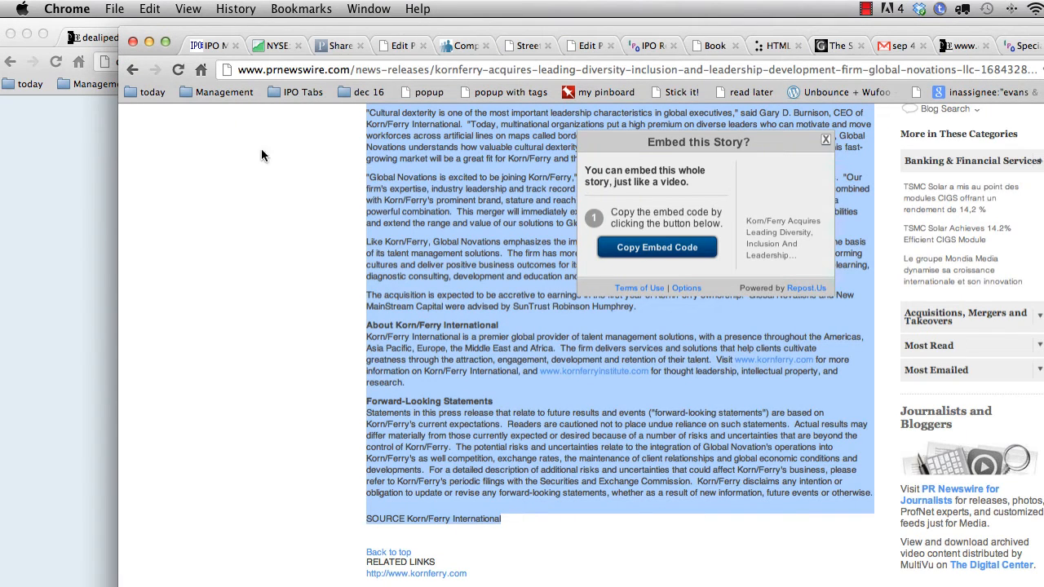
left_click(313, 70)
type("ko")
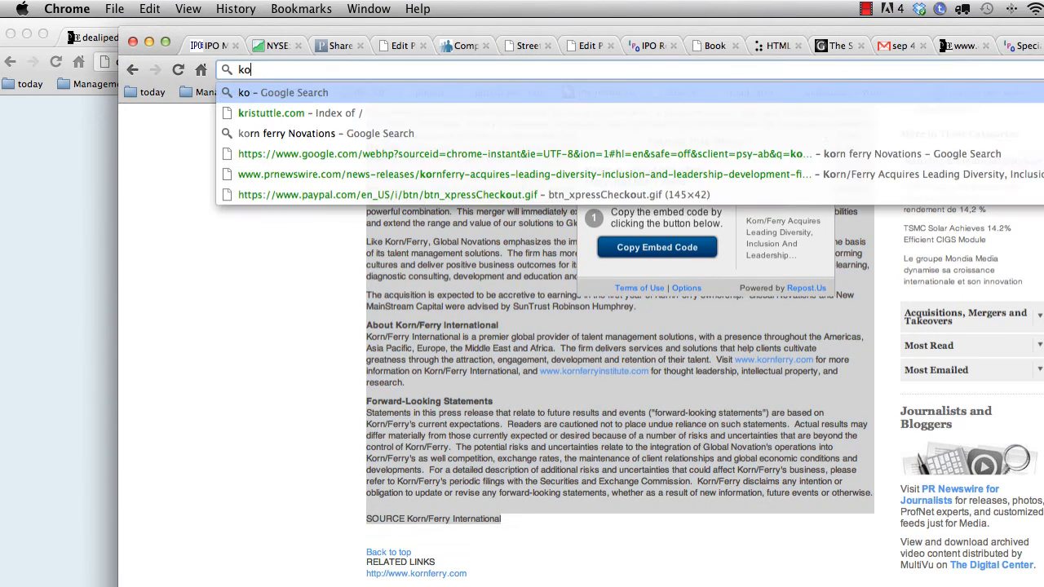
type("rn ferry")
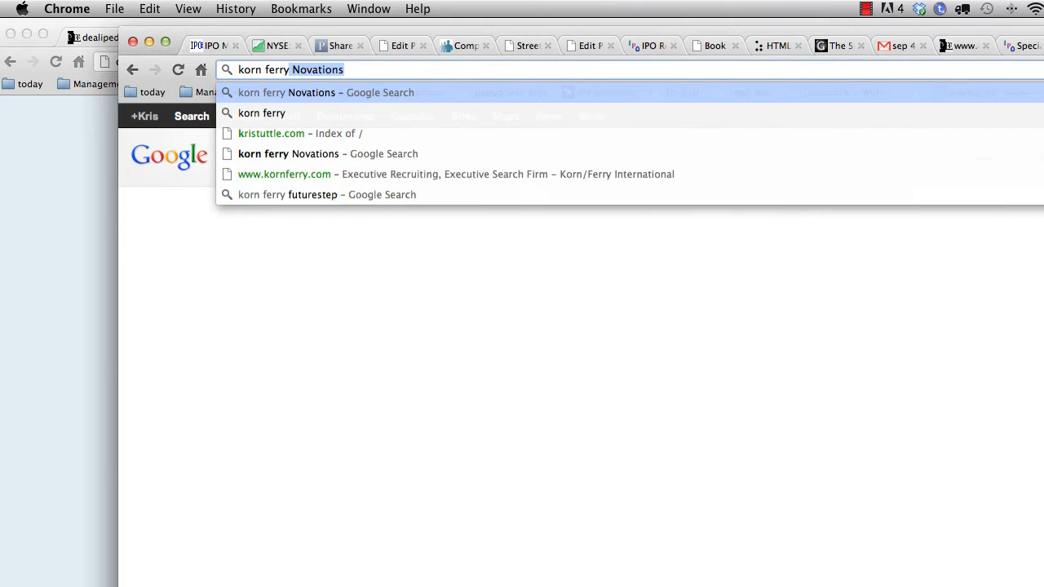
key("Return")
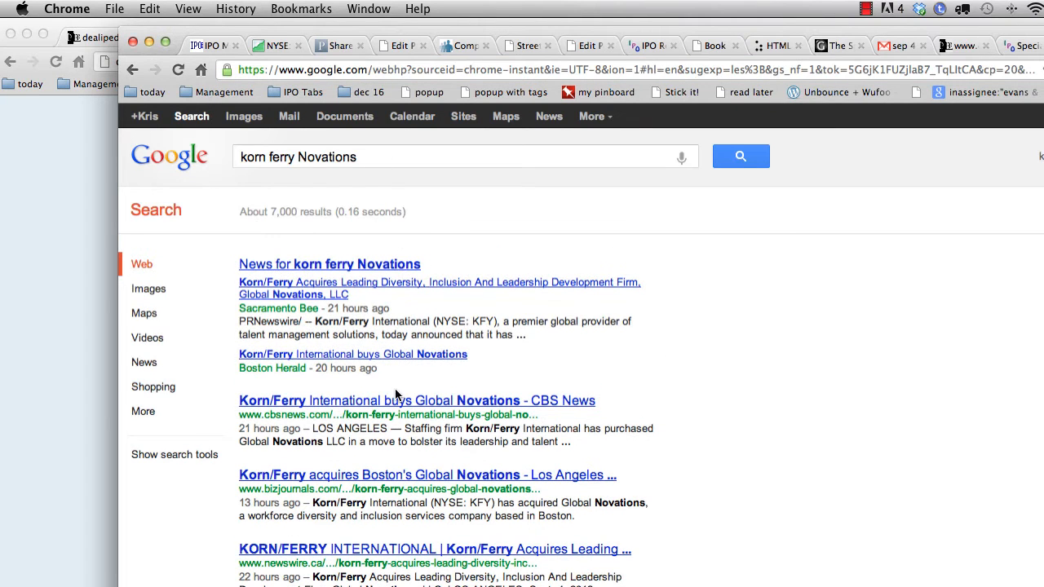
scroll(339, 500, "down", 1)
scroll(338, 499, "down", 5)
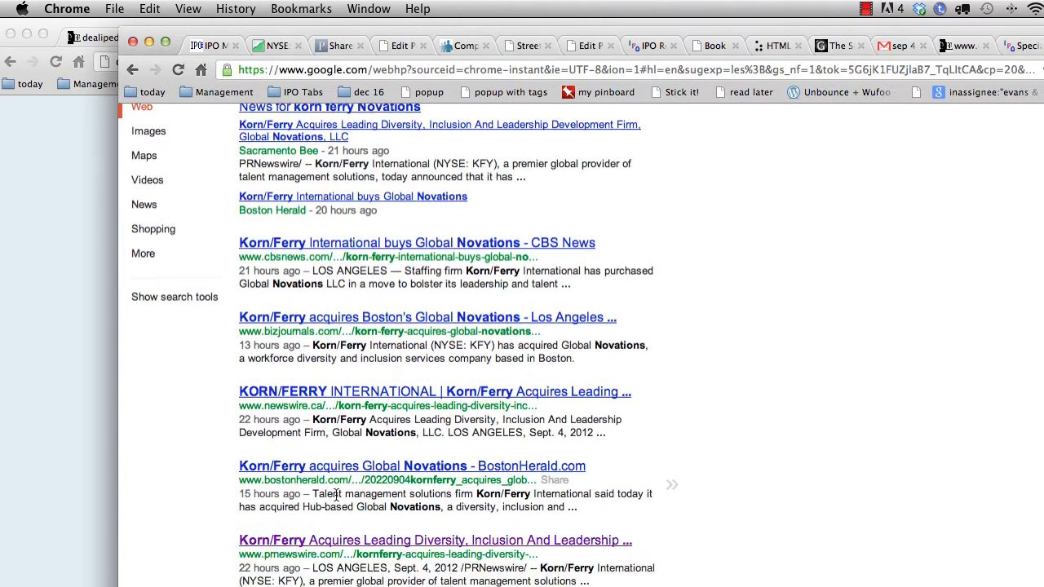
scroll(339, 499, "down", 4)
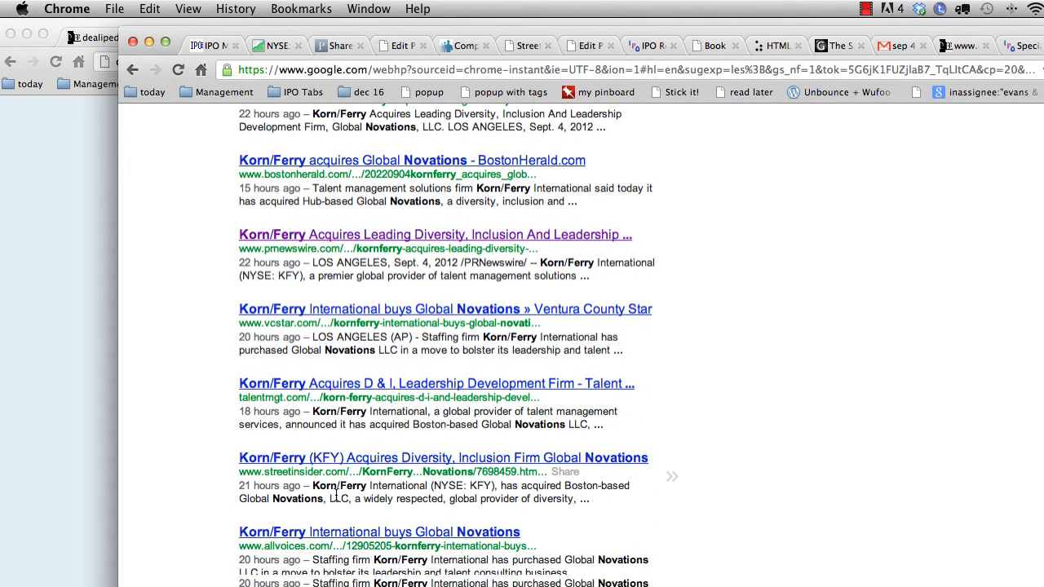
scroll(336, 496, "up", 10)
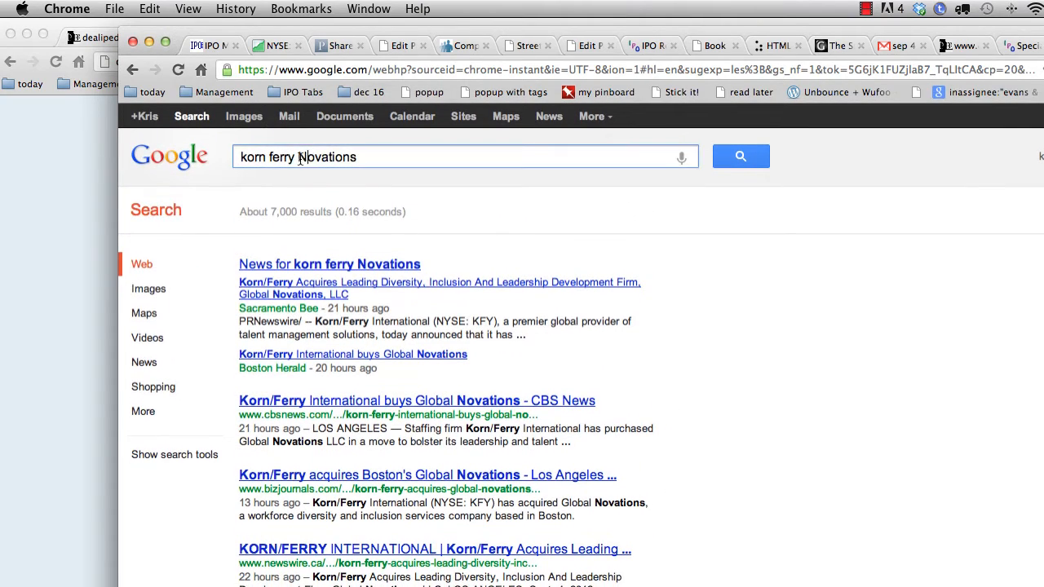
left_click_drag(299, 159, 454, 156)
key("BackSpace")
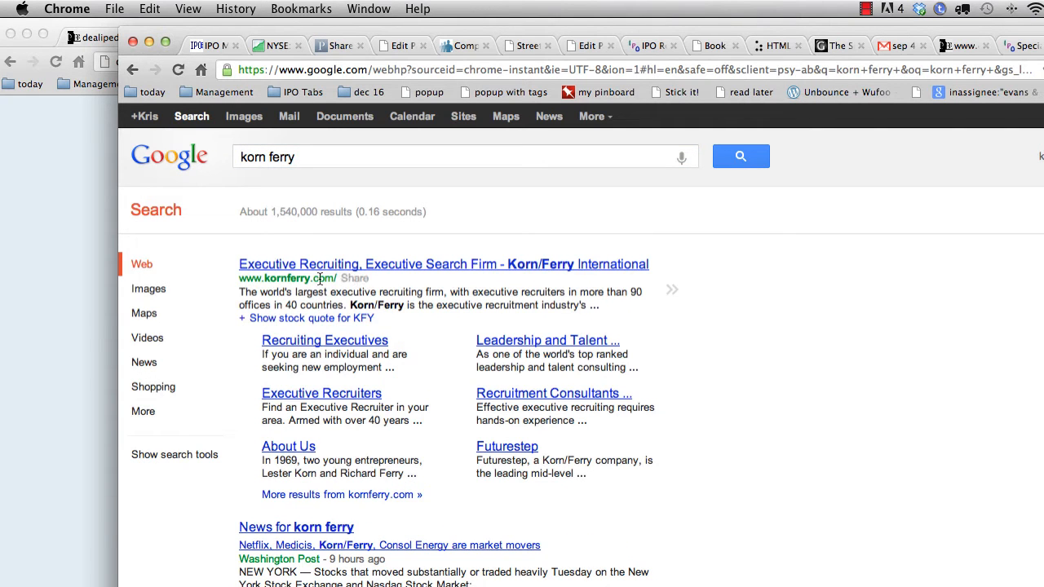
left_click_drag(239, 279, 337, 282)
key("super+c")
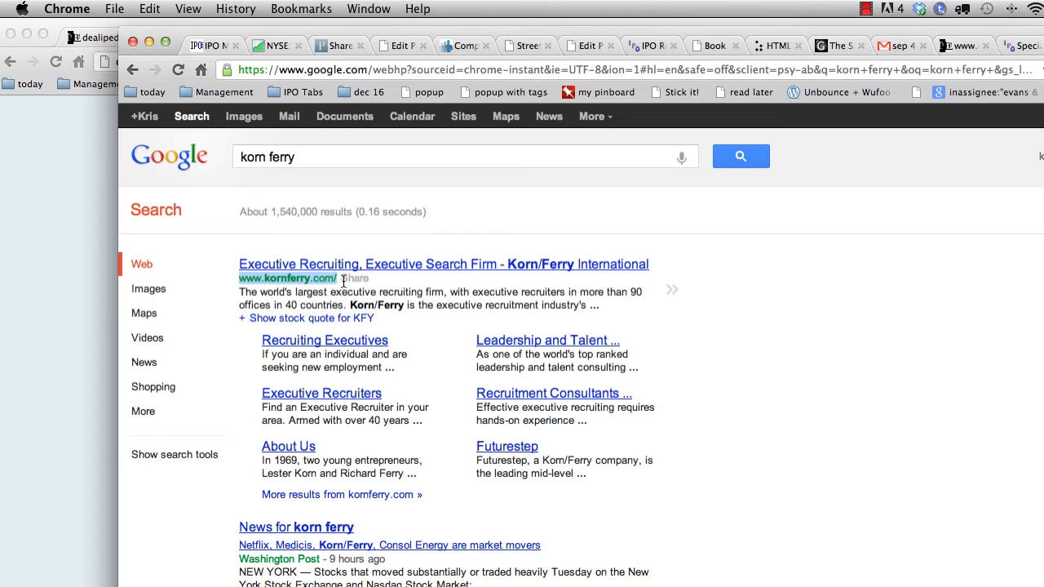
left_click(72, 234)
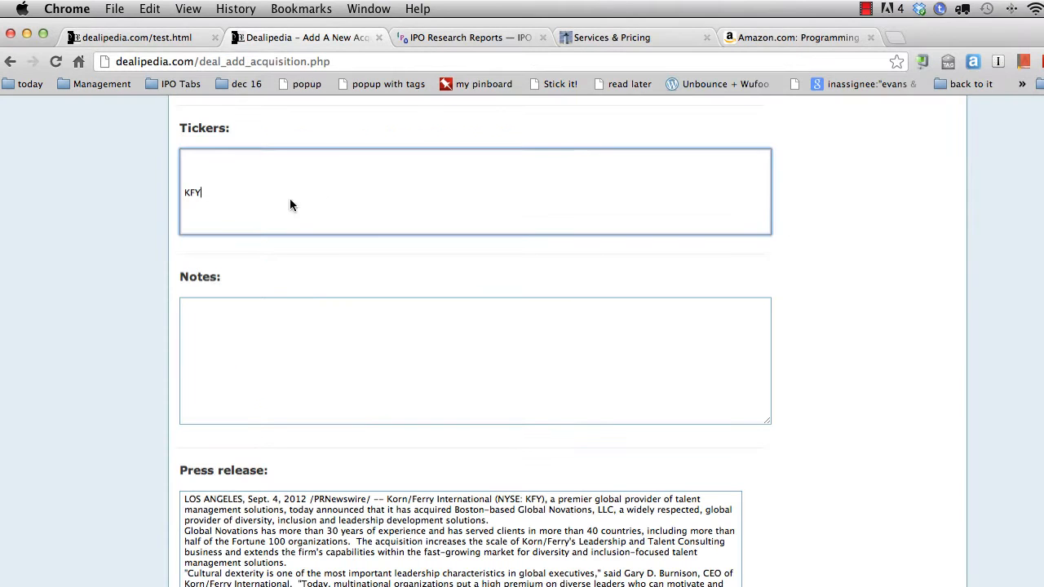
scroll(338, 205, "up", 10)
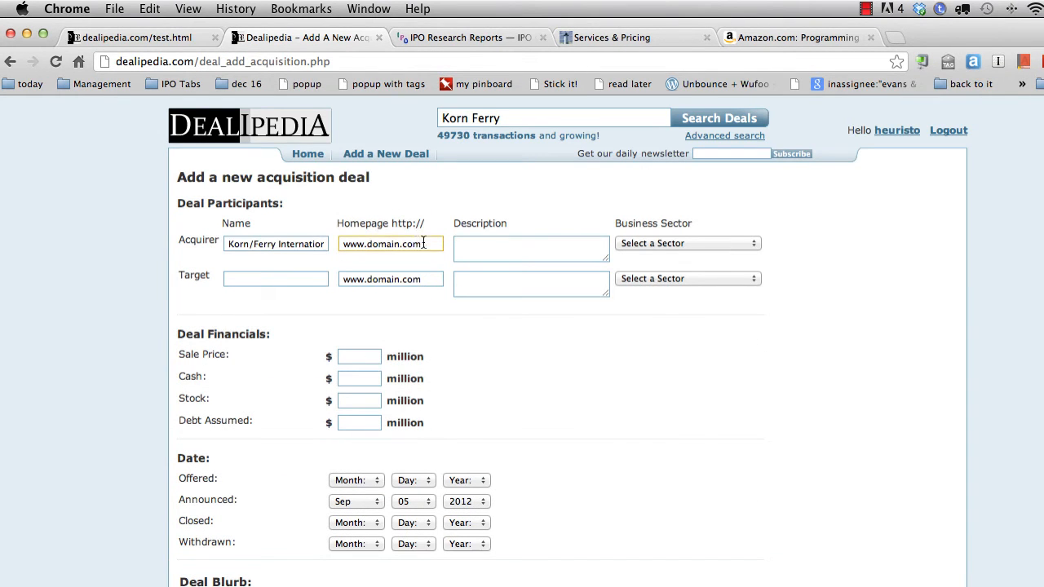
triple_click(390, 244)
key("super+v")
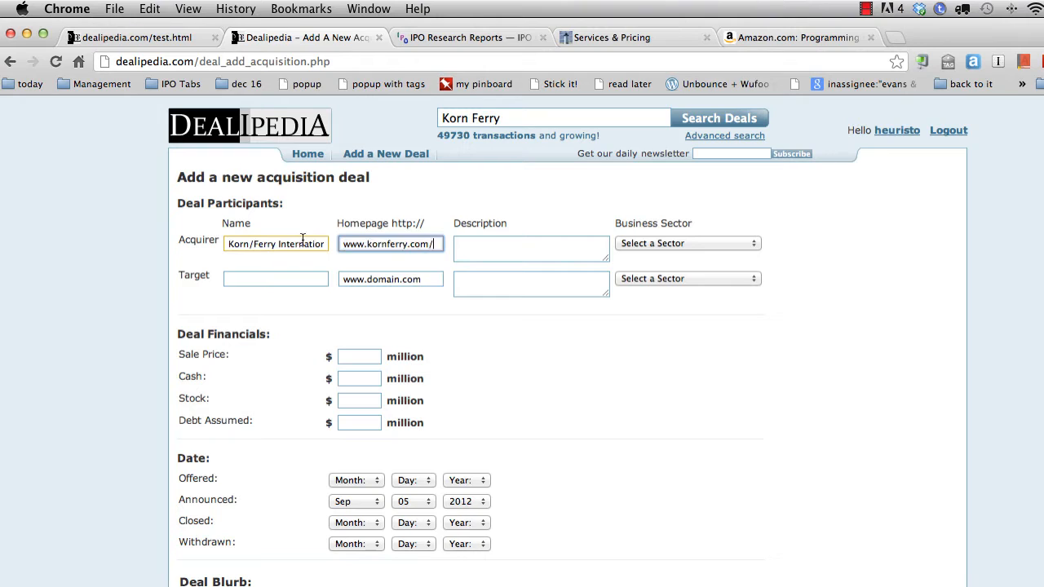
Describe the acquirer as "Executive recruiting firm." and set its business sector to Finance/Insurance
left_click(558, 257)
type("E")
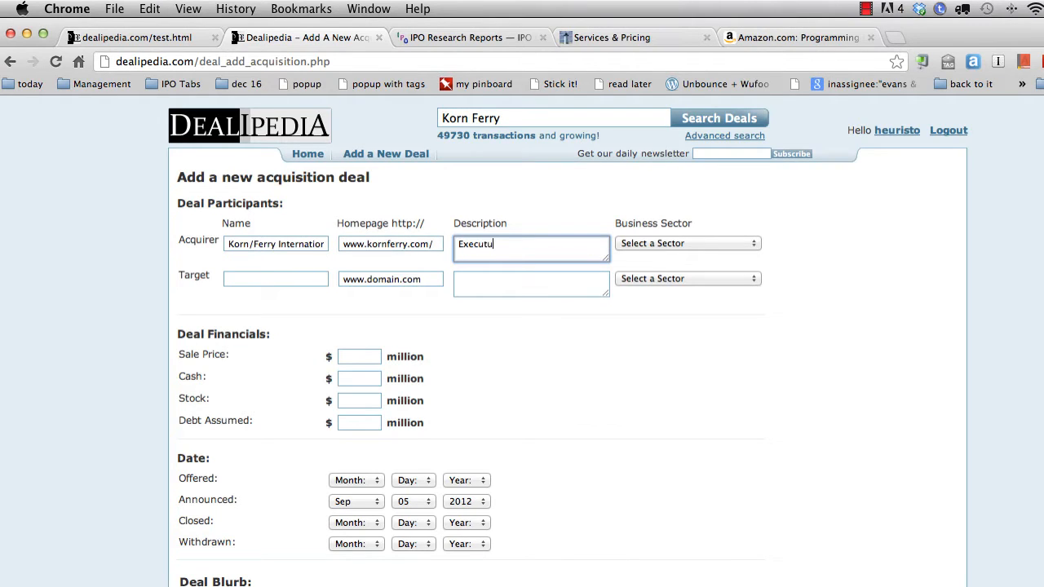
type("xecutive Wecruiting firm.")
left_click(667, 244)
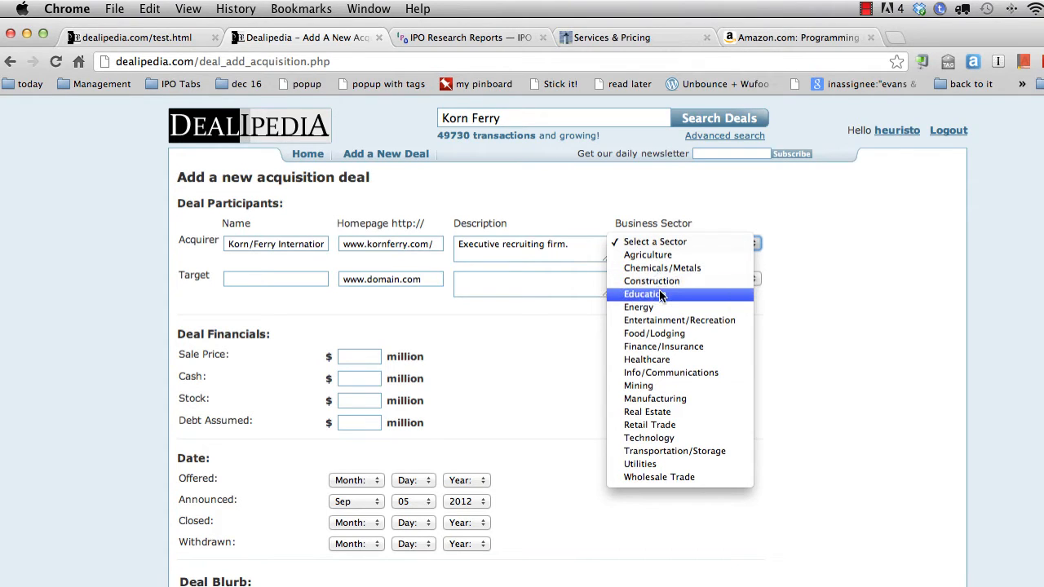
left_click(664, 351)
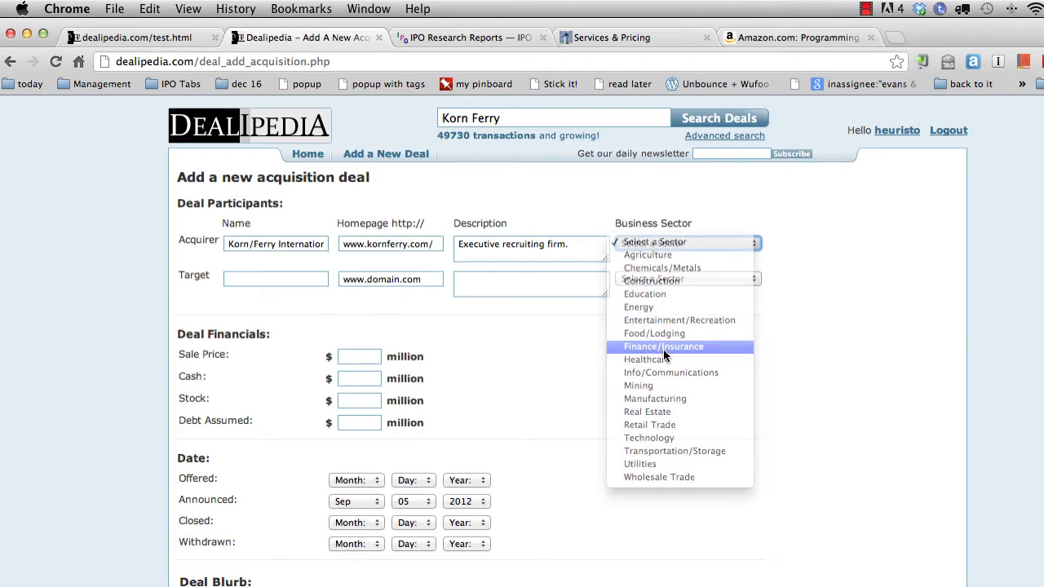
Enter Global Novations as the target's name and go on to its homepage field
left_click(300, 279)
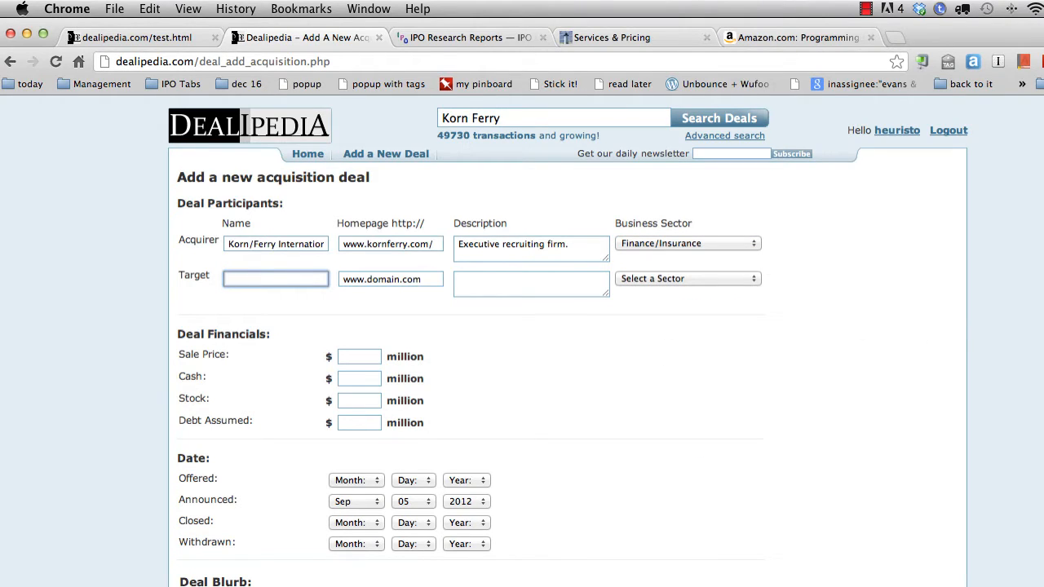
type("Globa")
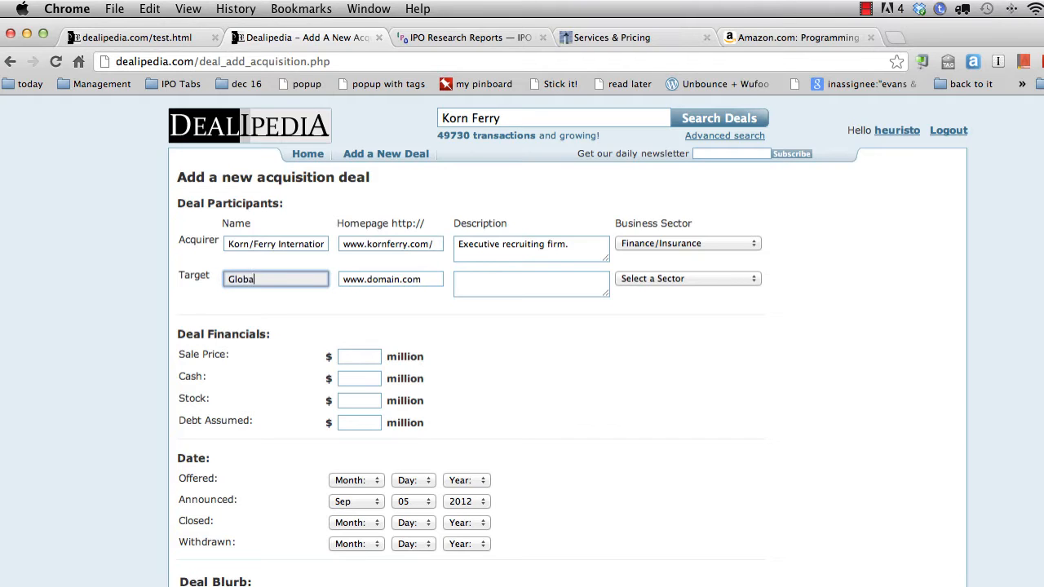
type("l Novations")
key("Tab")
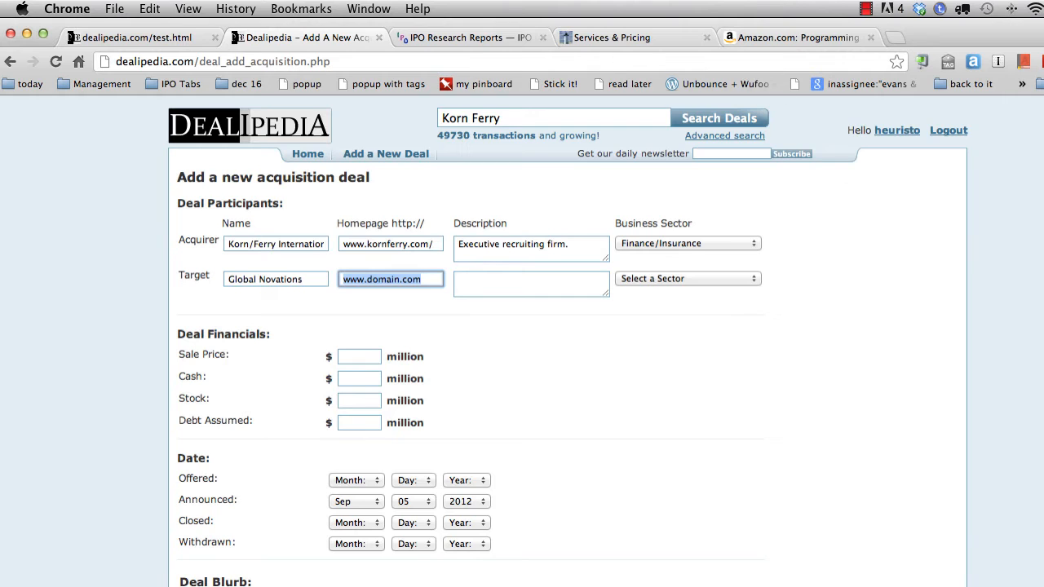
Search Google for "global novations" in the other browser window and look over the company's home page
key("super+grave")
left_click(362, 160)
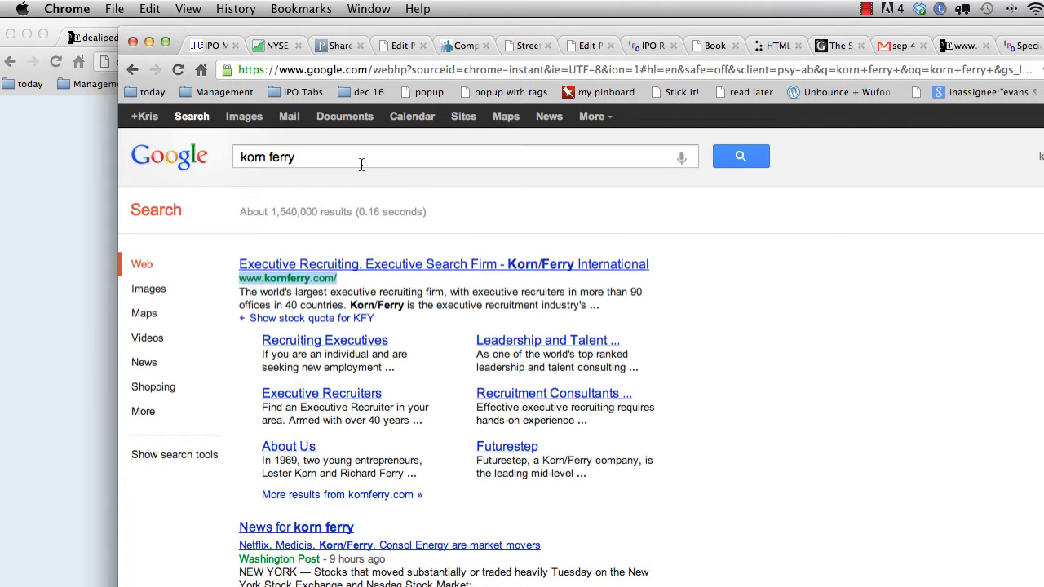
key("super+a")
type("global novations")
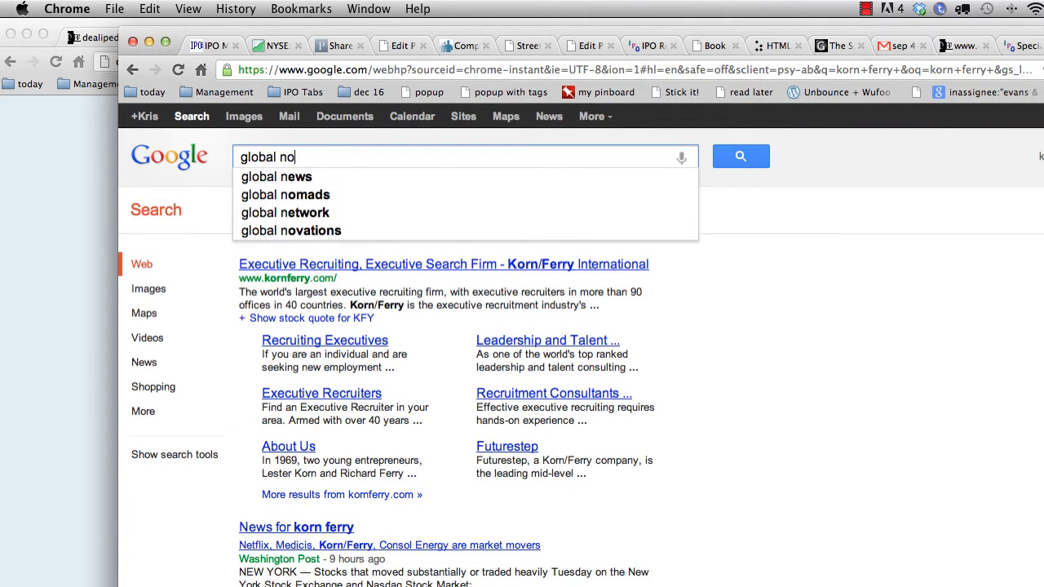
key("Return")
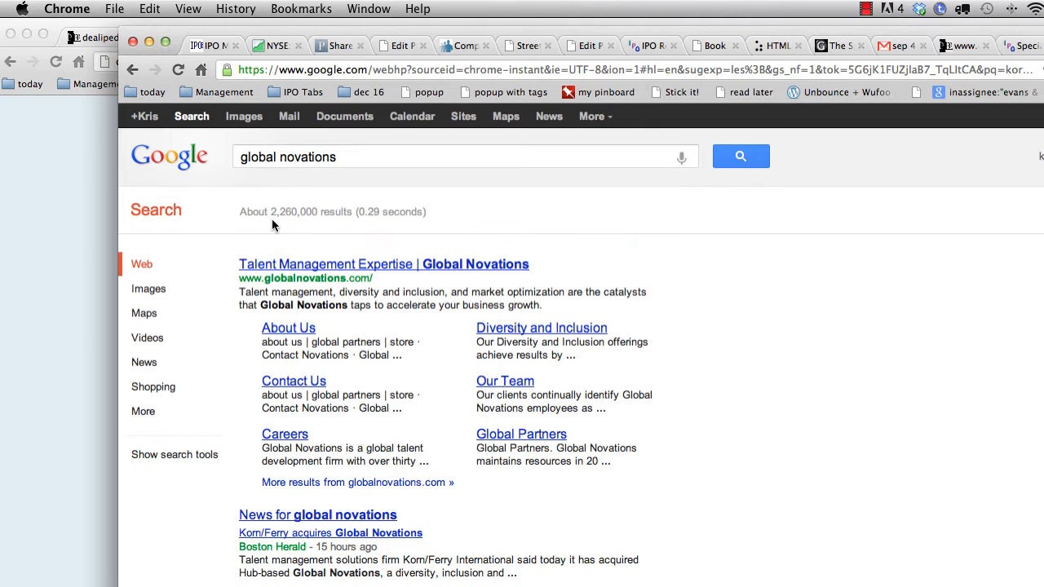
left_click(302, 265)
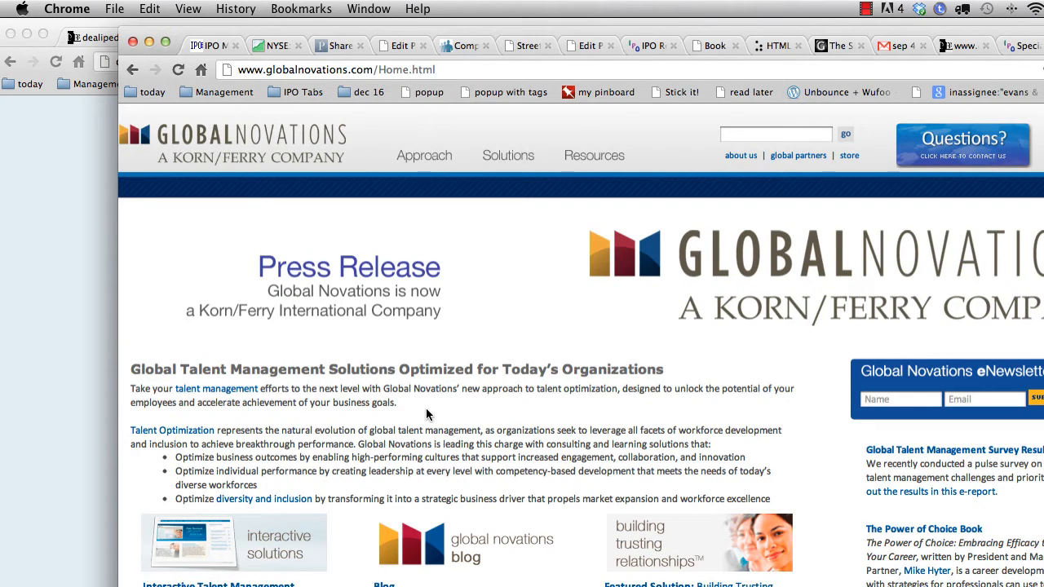
scroll(426, 408, "down", 2)
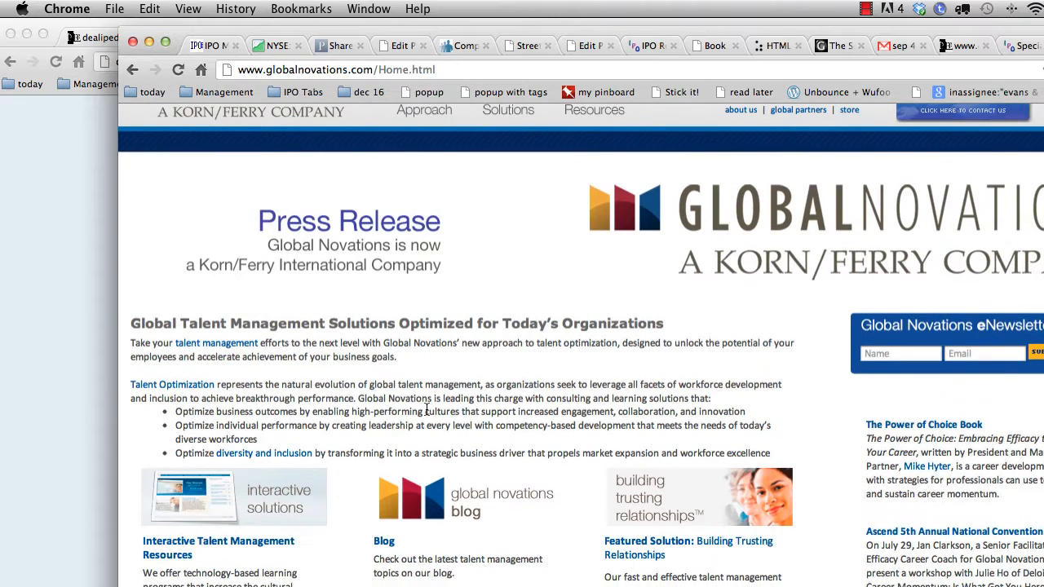
scroll(426, 407, "up", 3)
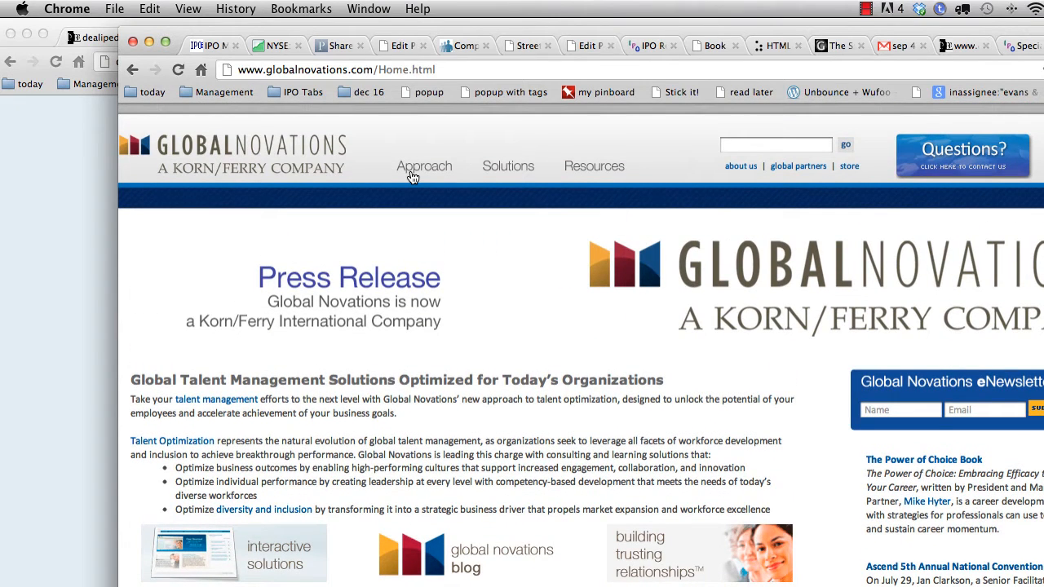
double_click(373, 69)
key("super+a")
key("super+c")
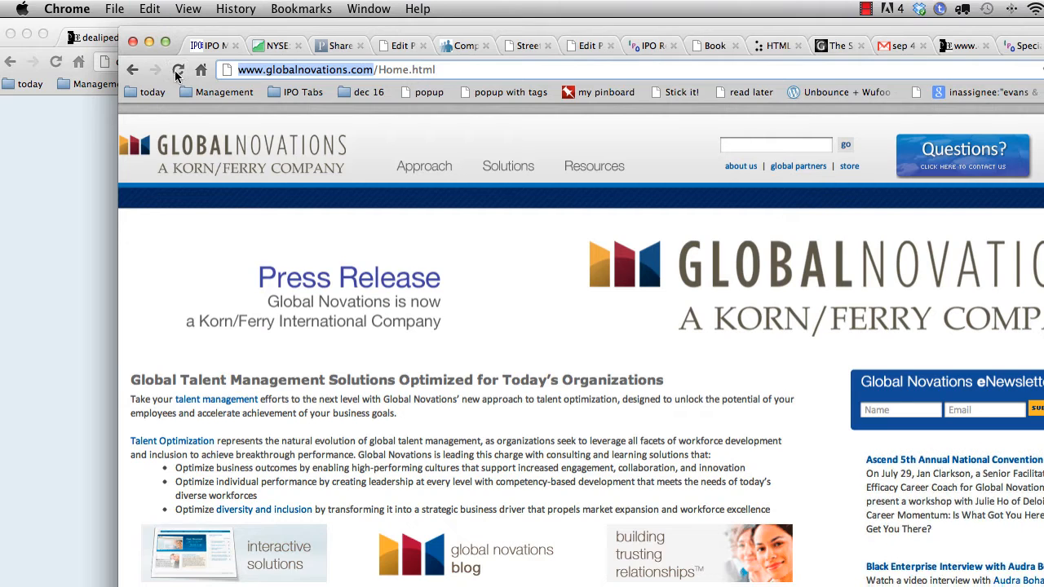
left_click(69, 262)
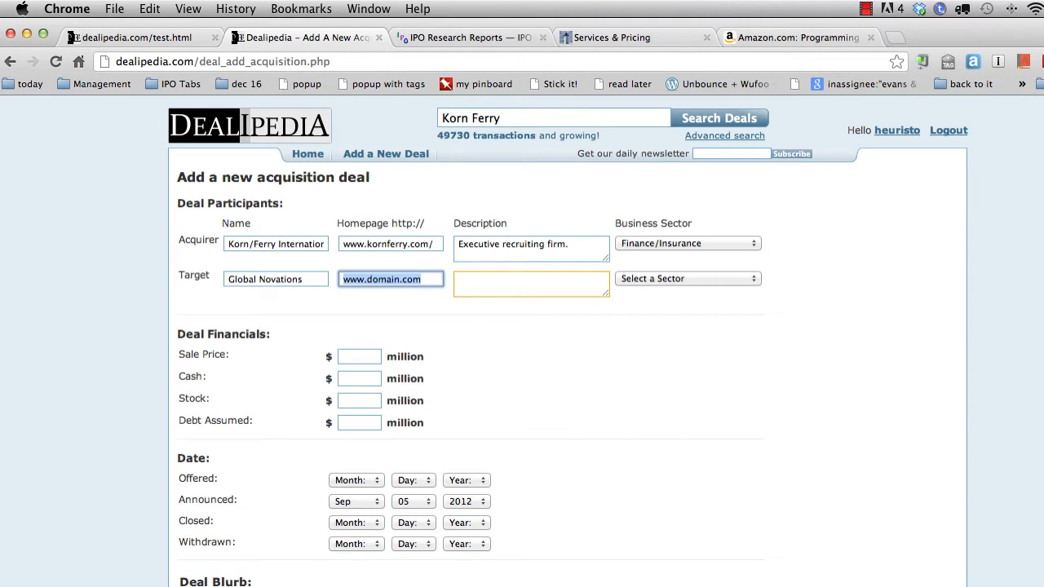
key("super+v")
Describe the target as "Talent management firm." and set its business sector to Finance/Insurance
left_click(512, 286)
type("Talen")
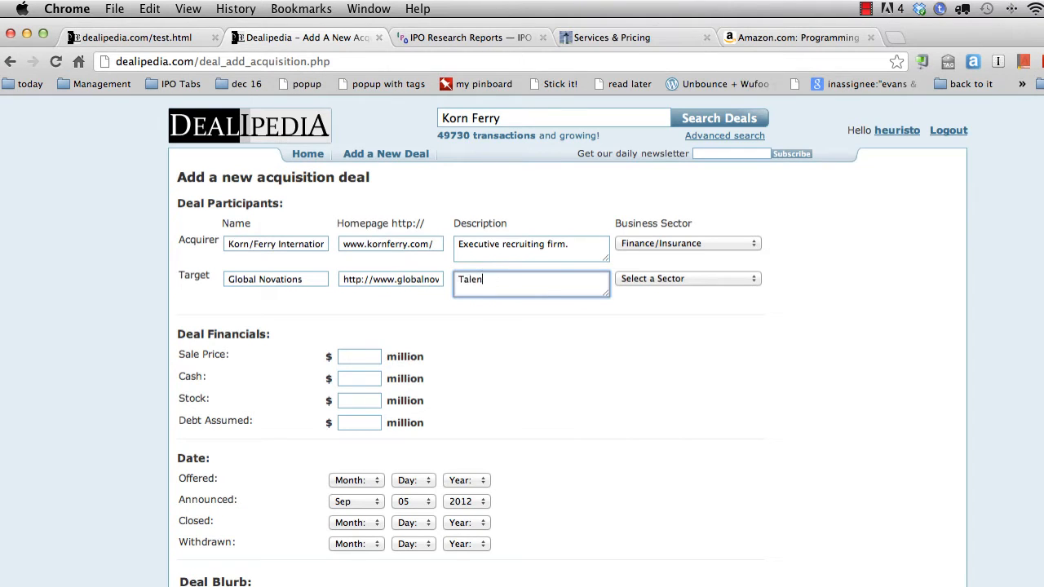
type("t management frim")
key("BackSpace")
key("BackSpace")
key("BackSpace")
type("imr.")
key("BackSpace")
key("BackSpace")
key("BackSpace")
key("BackSpace")
type("irm")
left_click(683, 280)
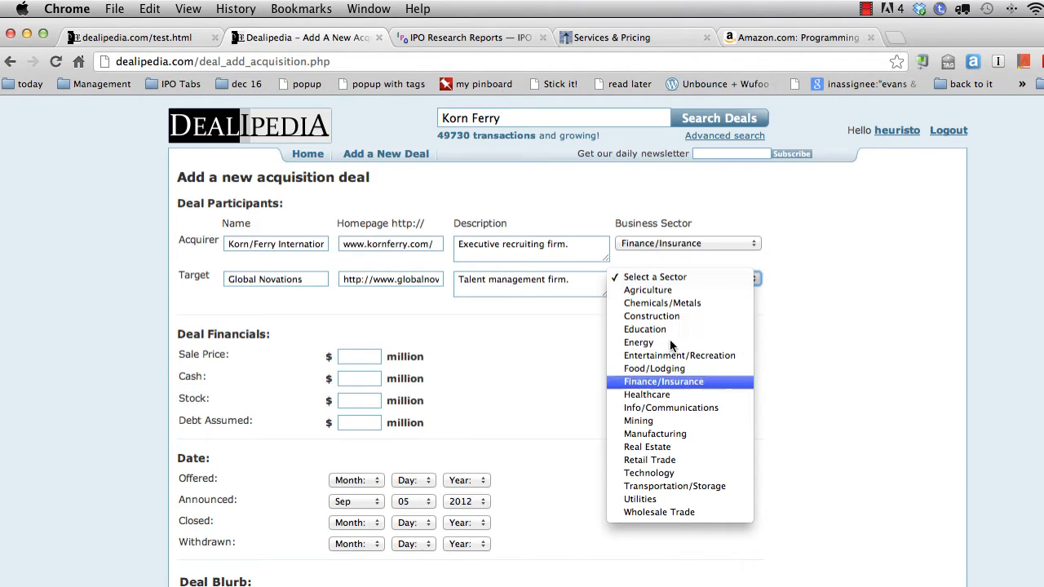
left_click(677, 381)
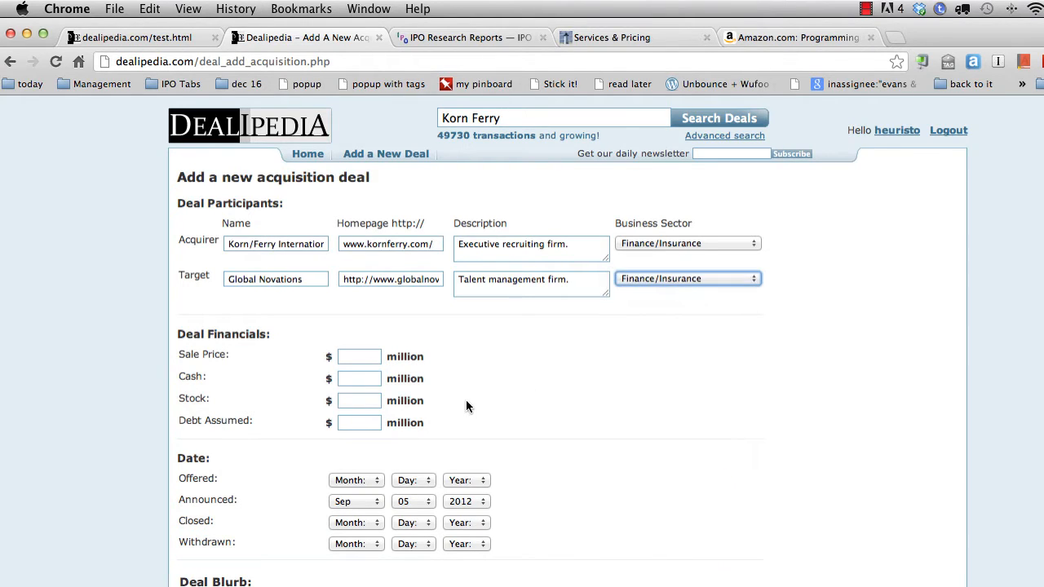
Set the deal's announced date to Sep 04, 2012
scroll(540, 415, "down", 2)
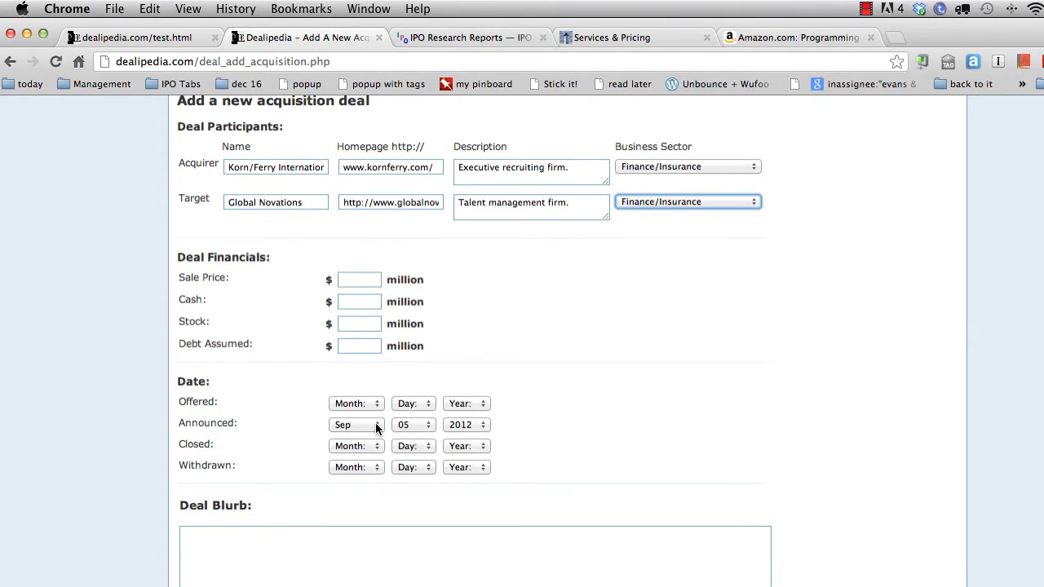
left_click(375, 425)
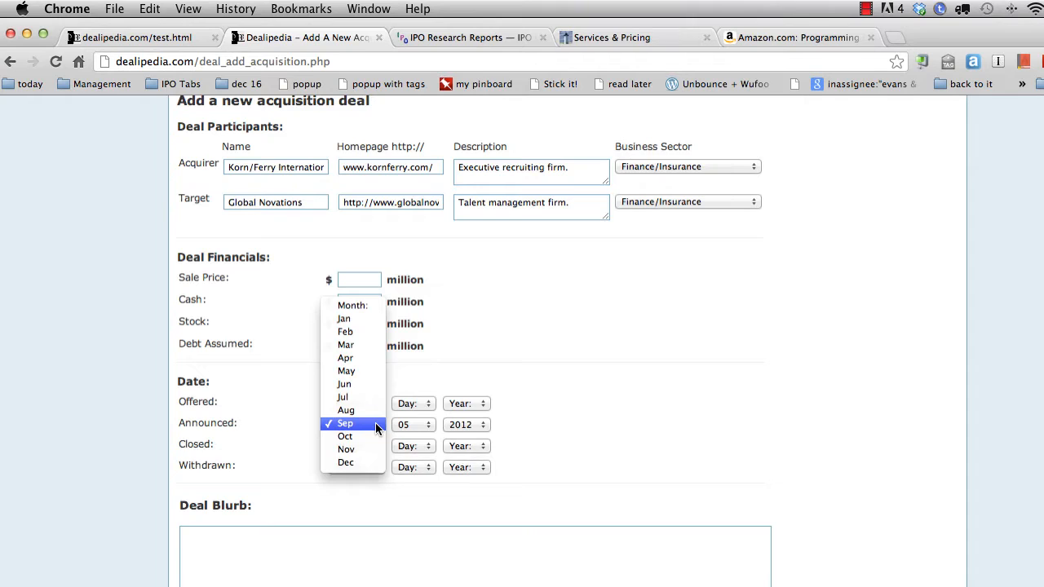
left_click(375, 424)
left_click(427, 424)
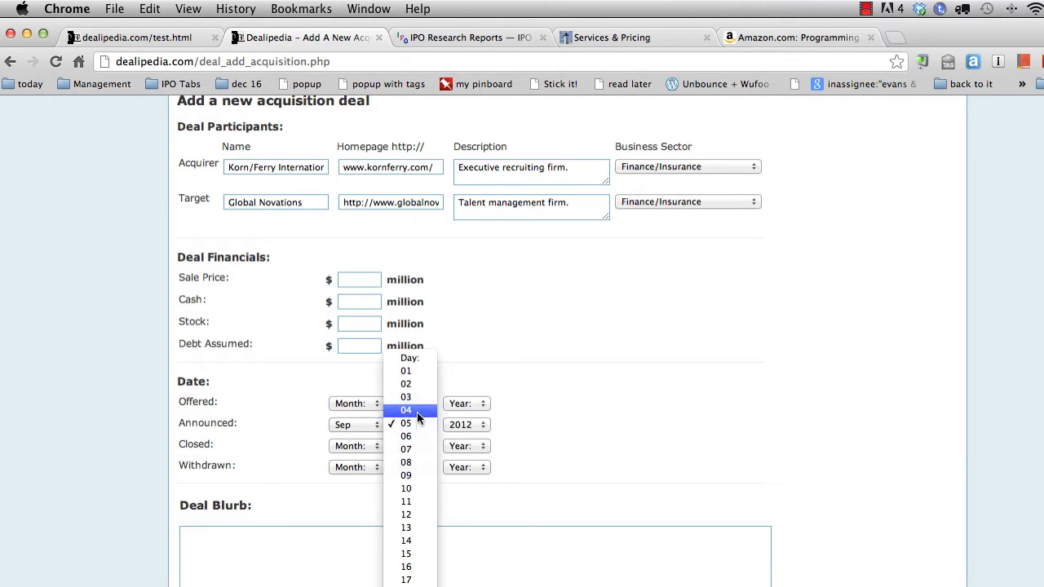
left_click(421, 411)
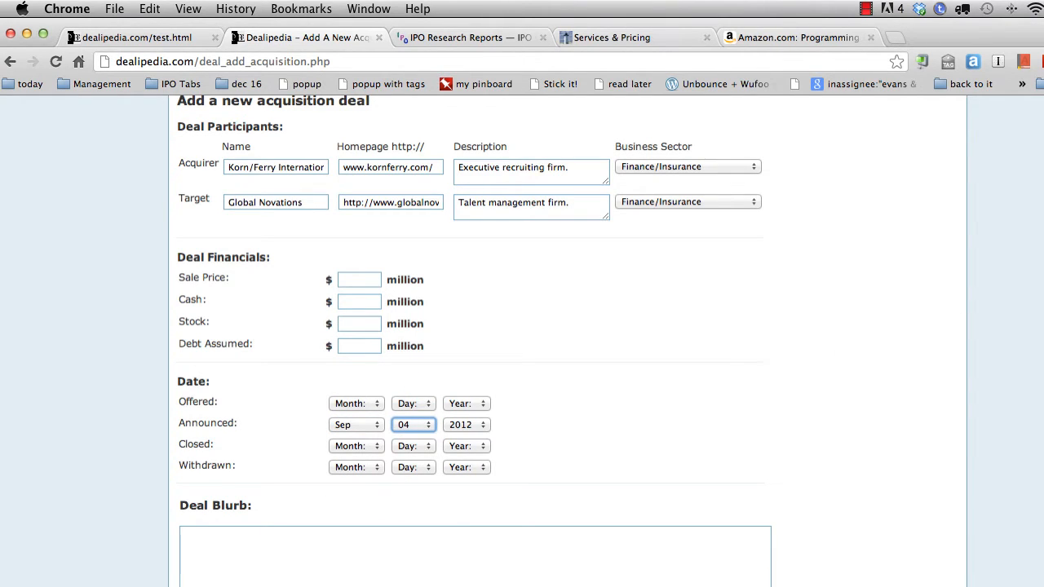
Check the Korn/Ferry item in the "sep 4 deals" e-mail in the other browser window and return to the deal form
key("super+grave")
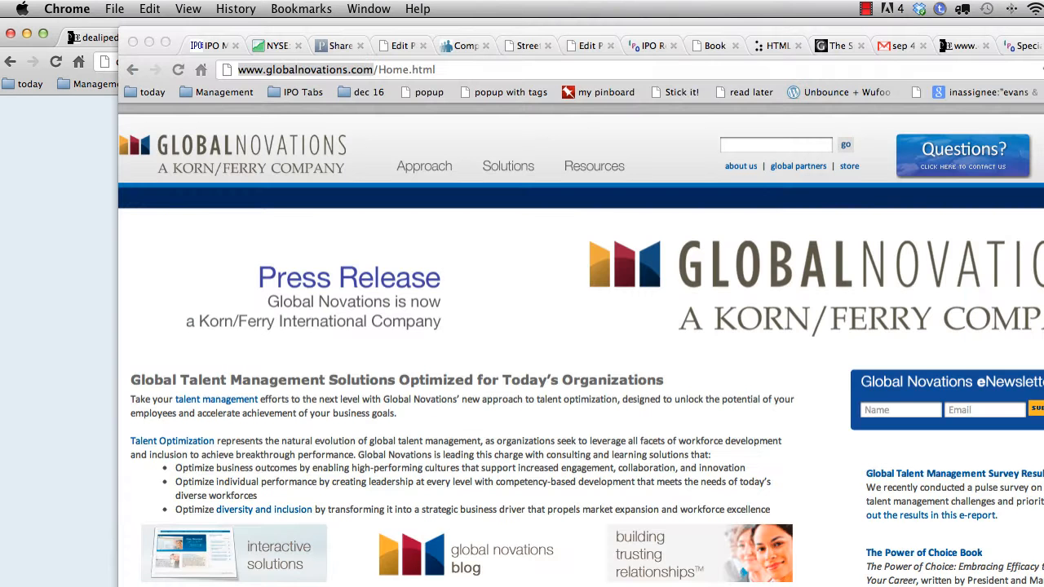
left_click(898, 40)
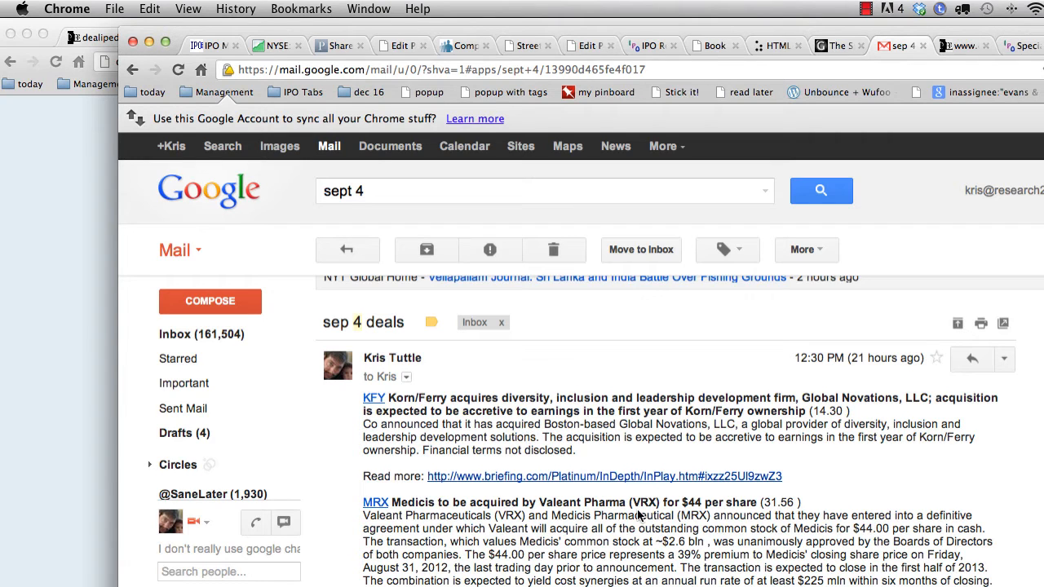
left_click(47, 219)
Write the deal blurb "Korn/Ferry buys a boston-based talent management company."
scroll(395, 484, "down", 4)
scroll(394, 484, "down", 2)
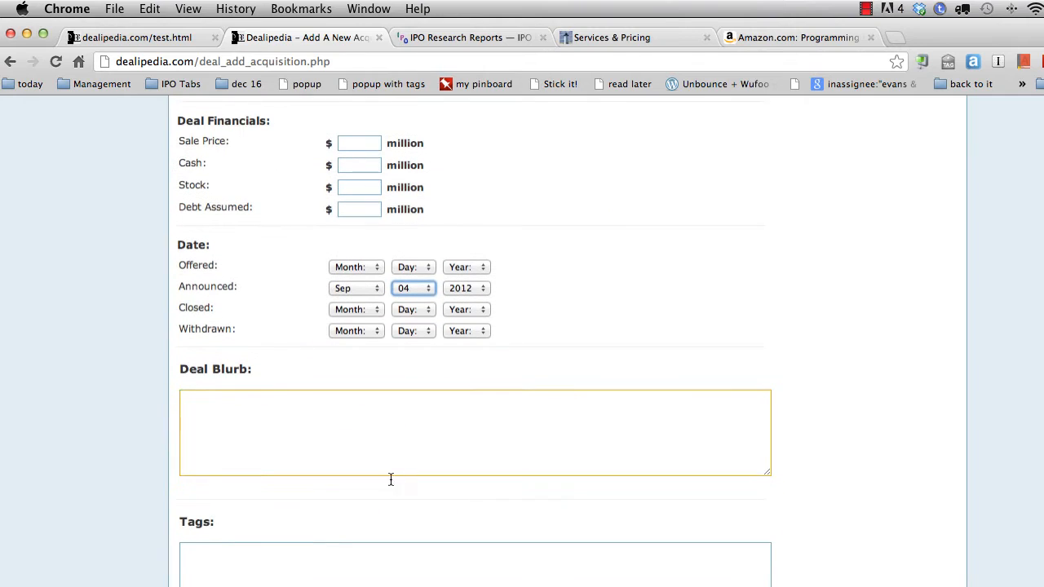
left_click(332, 422)
type("Korn")
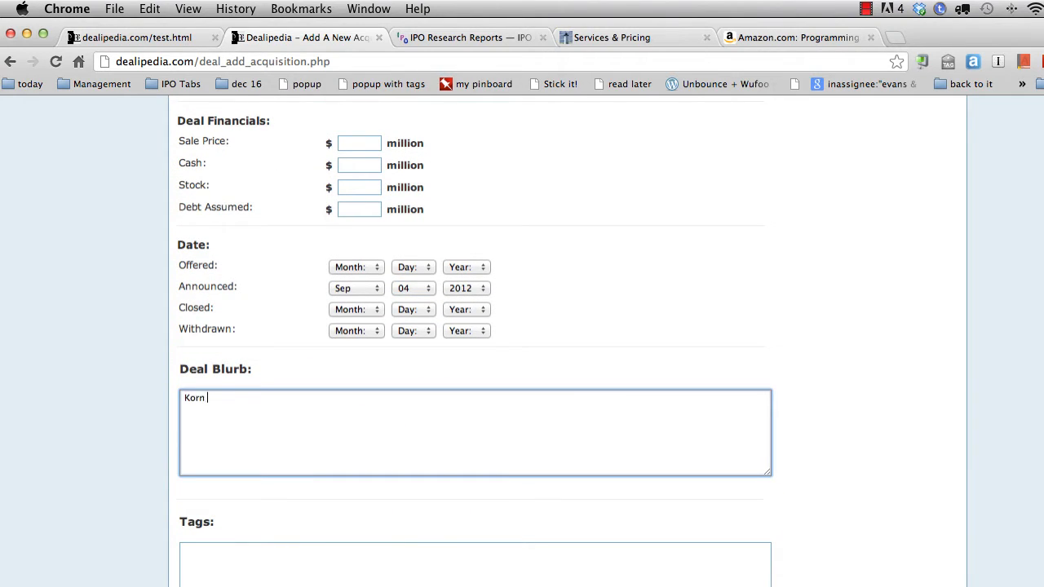
type("/Ferry buys a boston-based ")
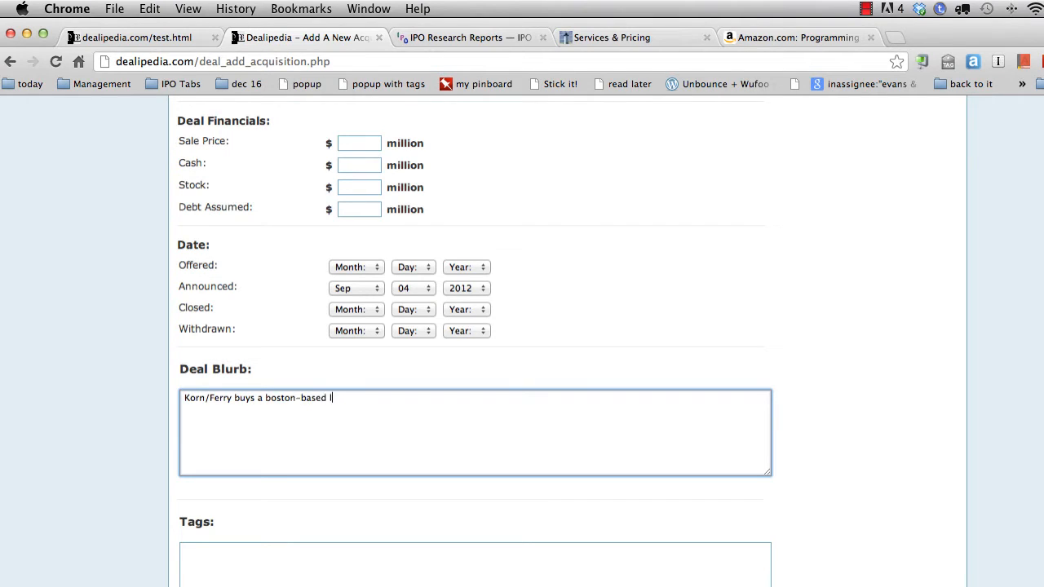
type("talent management cmoapny")
key("BackSpace")
key("BackSpace")
key("BackSpace")
key("BackSpace")
key("BackSpace")
key("BackSpace")
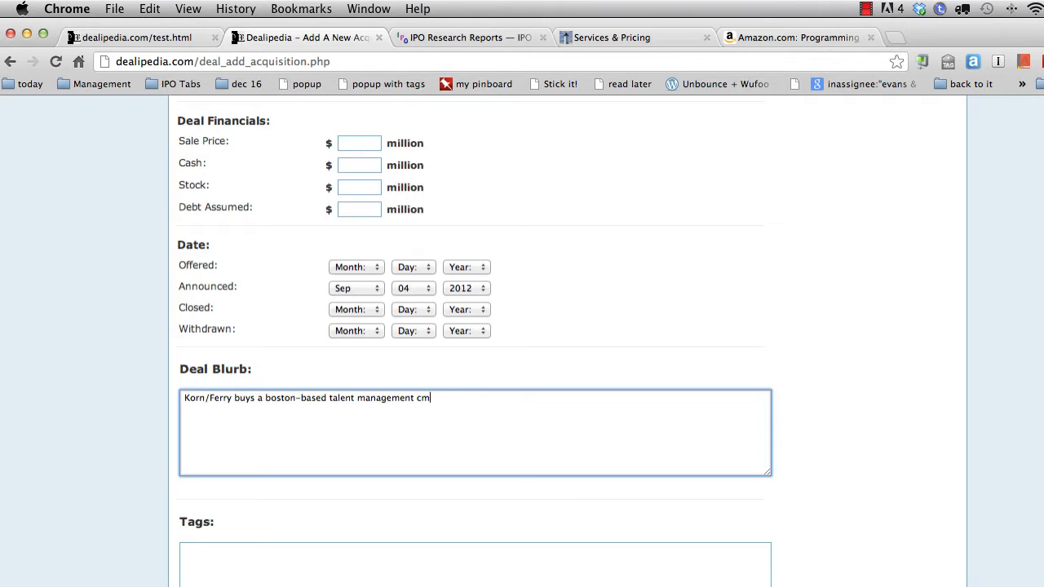
type("ompnay")
key("BackSpace")
key("BackSpace")
key("BackSpace")
type("any.")
Tag the deal with "talent management, recruiting, HCM"
scroll(364, 466, "down", 5)
left_click(236, 390)
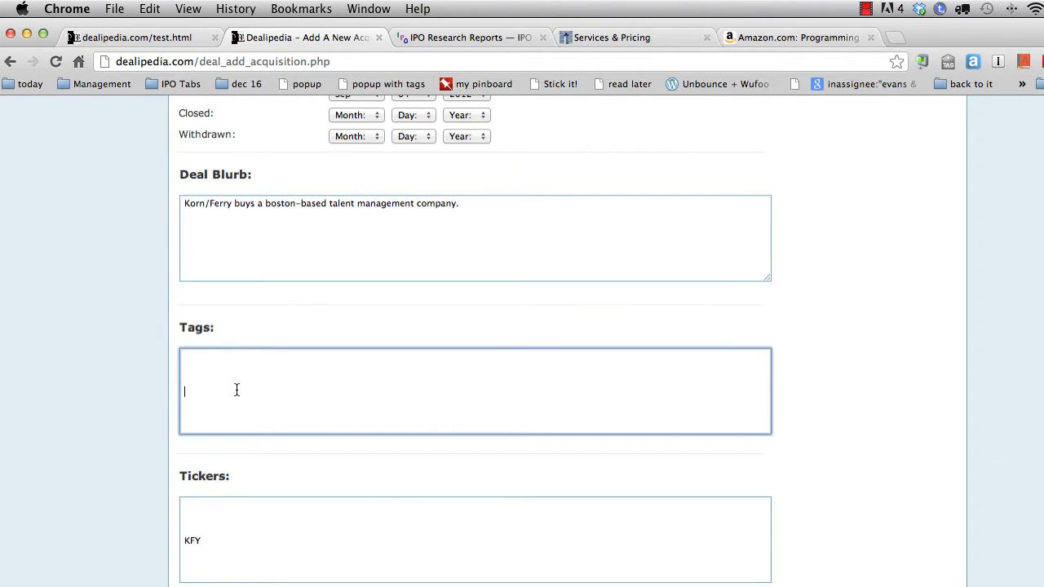
type("talent management, rec")
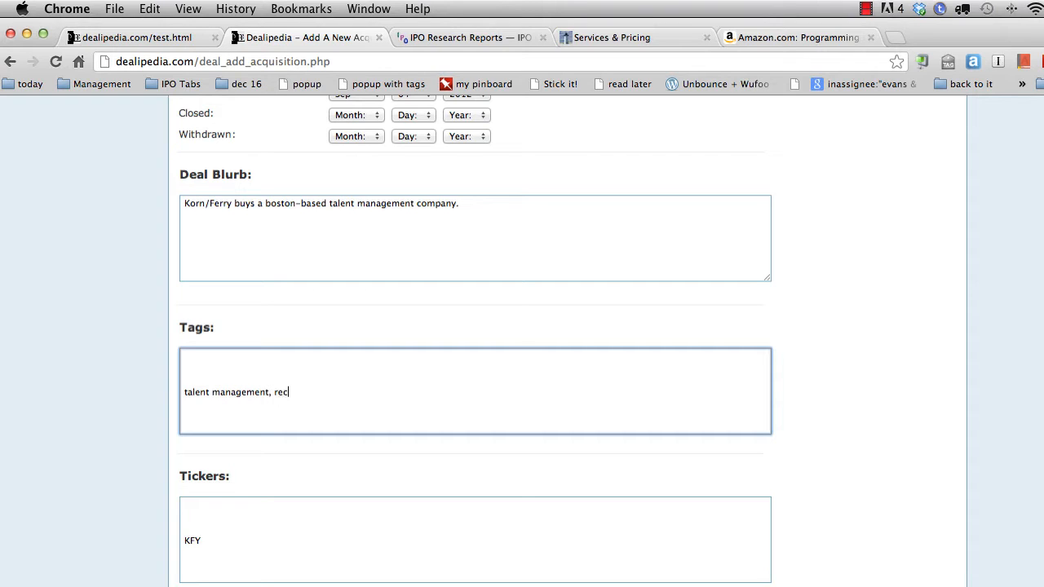
type("ruiting, HCM")
Look over the ticker, press release and remaining optional sections, and submit the new acquisition deal
scroll(331, 462, "down", 5)
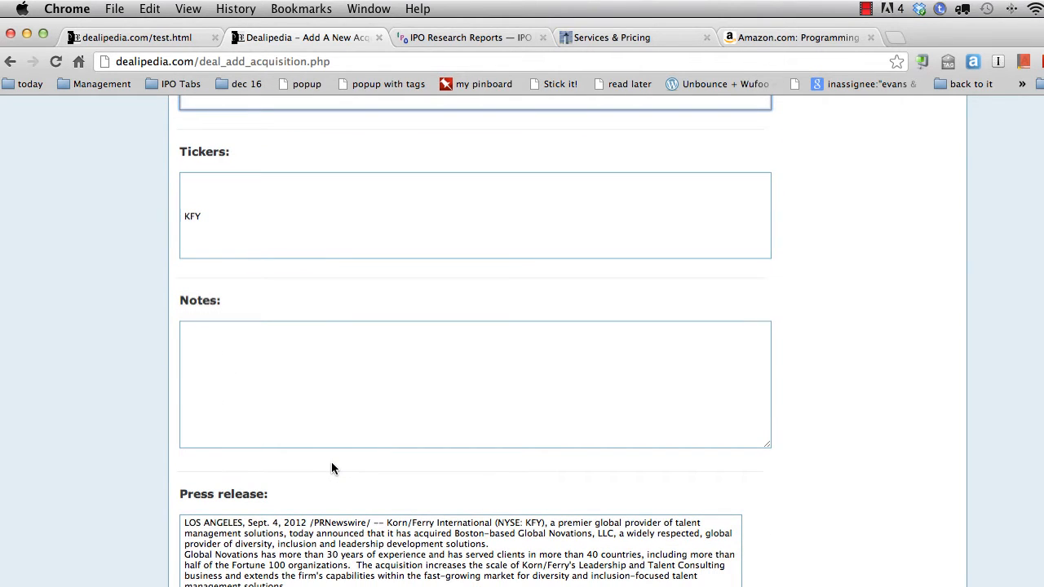
scroll(335, 465, "down", 10)
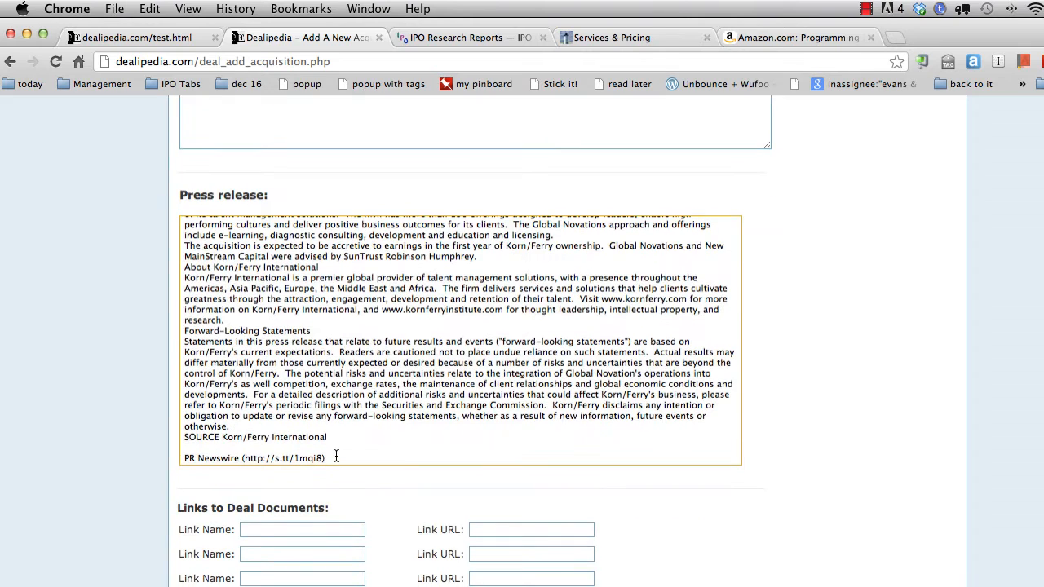
scroll(335, 458, "down", 4)
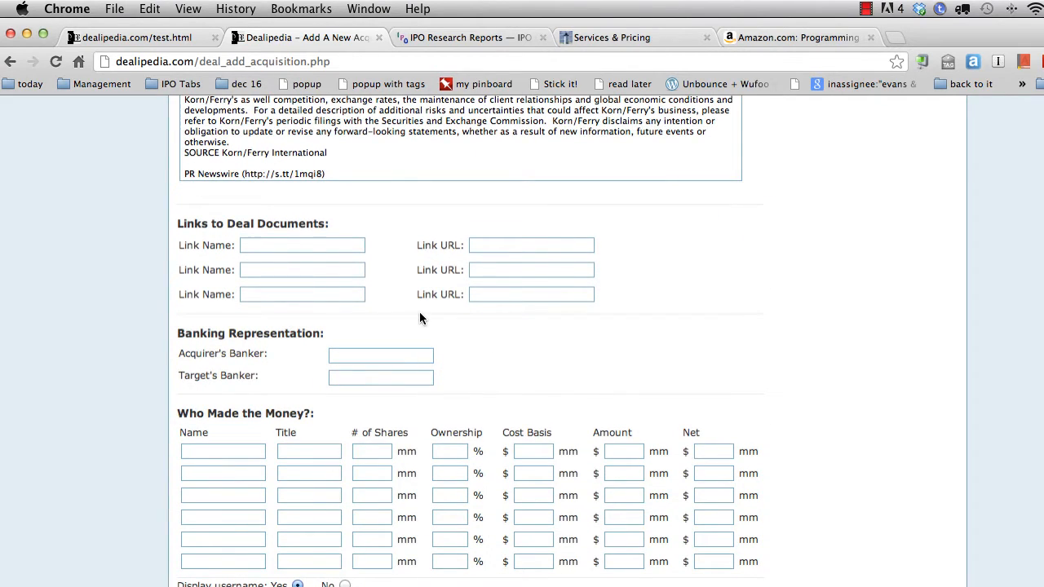
scroll(420, 314, "down", 1)
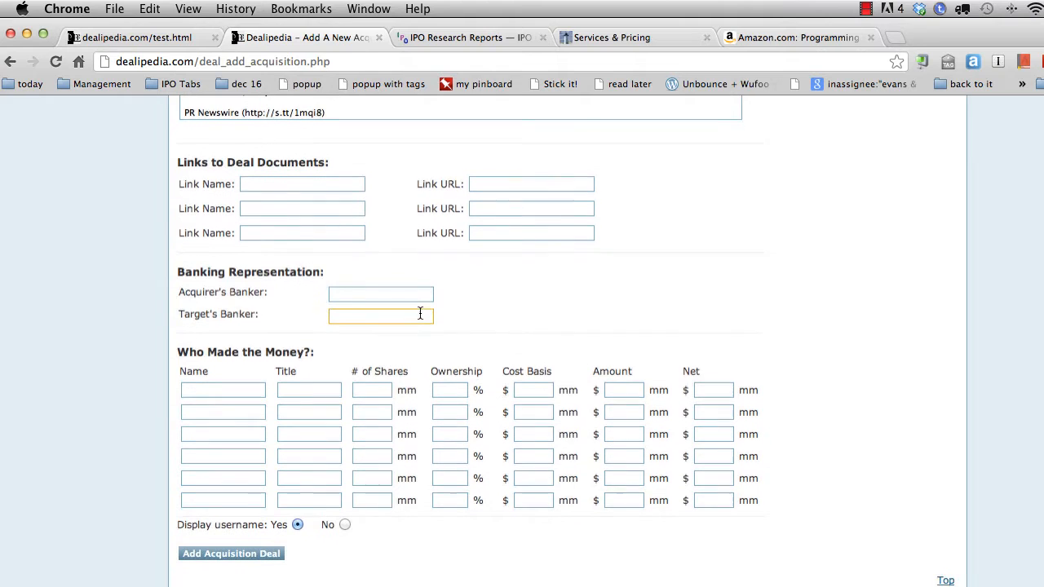
left_click(237, 566)
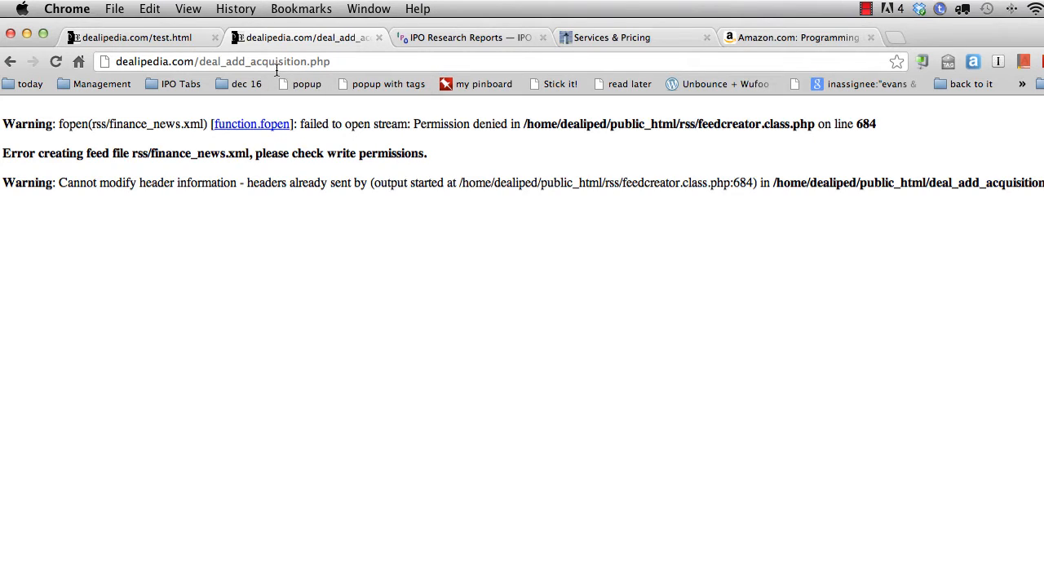
Shorten the page address to dealipedia.com/ and load the site's home page
left_click(230, 61)
left_click(198, 63)
left_click_drag(199, 64, 398, 66)
key("BackSpace")
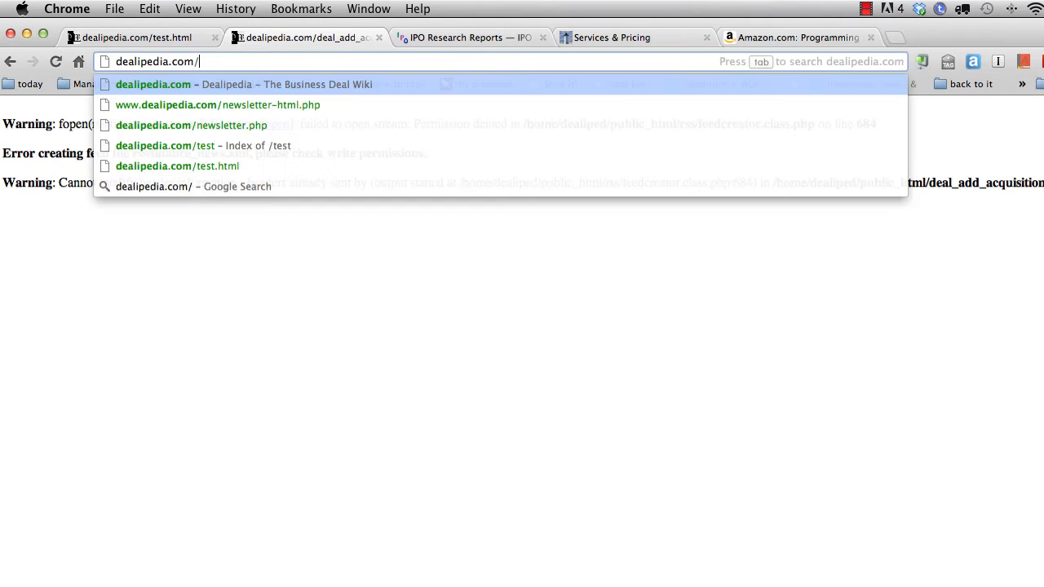
key("Return")
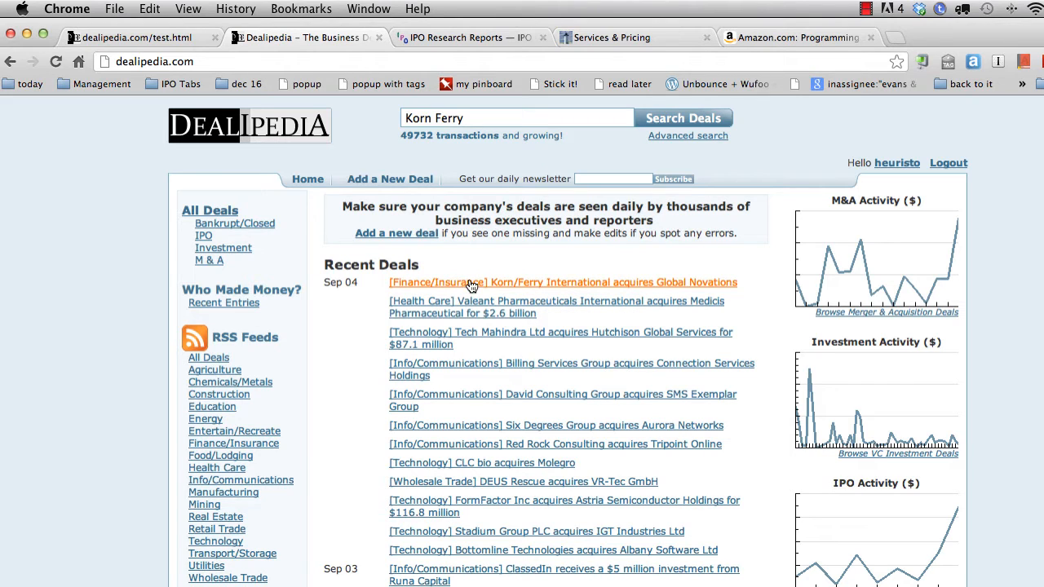
Open the new Korn/Ferry International deal from the recent deals, look over its page and return to the home page
left_click(607, 287)
scroll(606, 293, "down", 10)
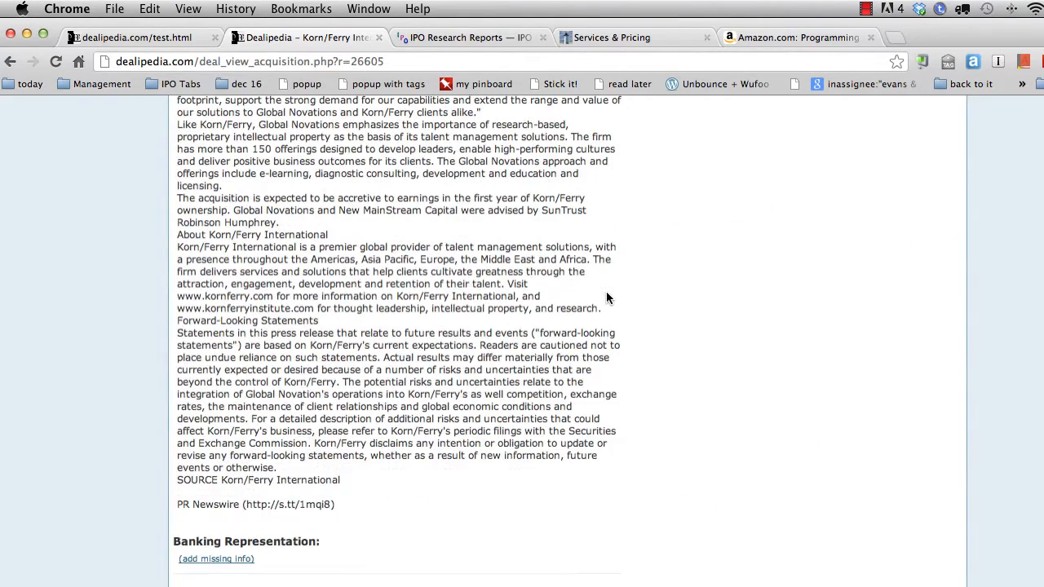
scroll(606, 294, "up", 10)
left_click(308, 155)
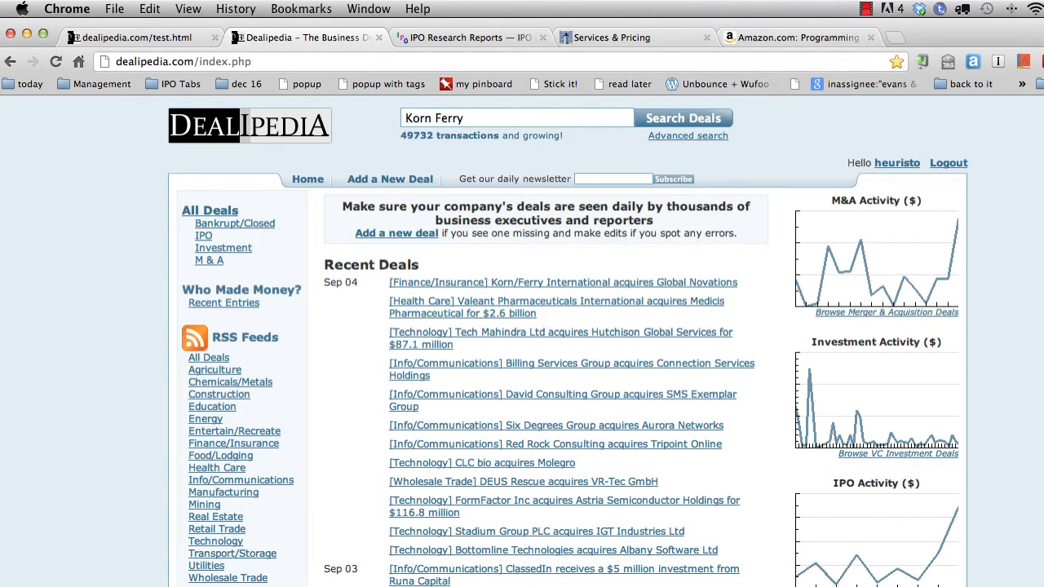
Find the item on Valeant acquiring Medicis in the "sep 4 deals" e-mail and highlight its paragraph
key("super+grave")
scroll(478, 433, "down", 4)
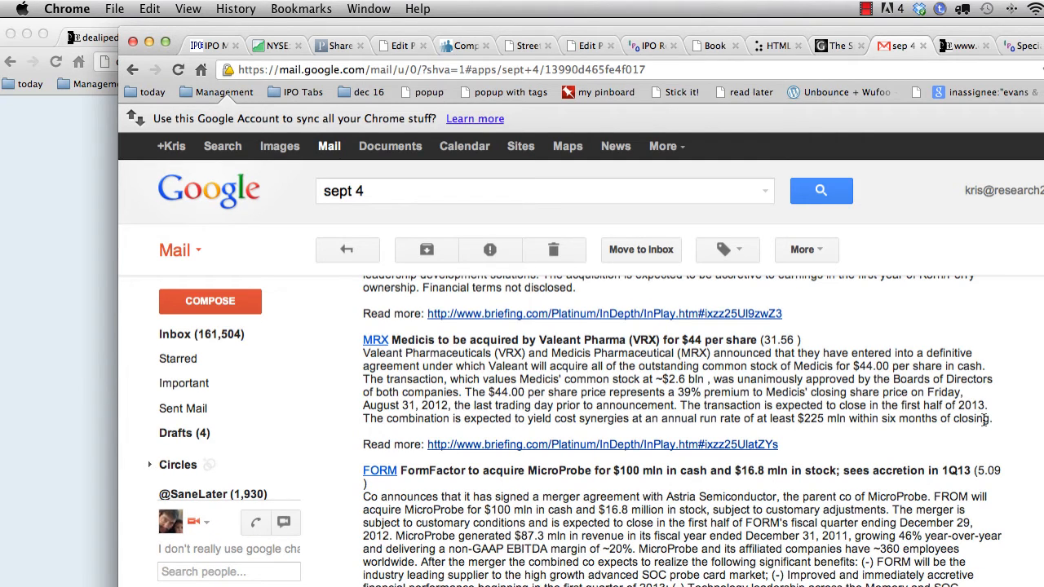
left_click_drag(991, 420, 363, 356)
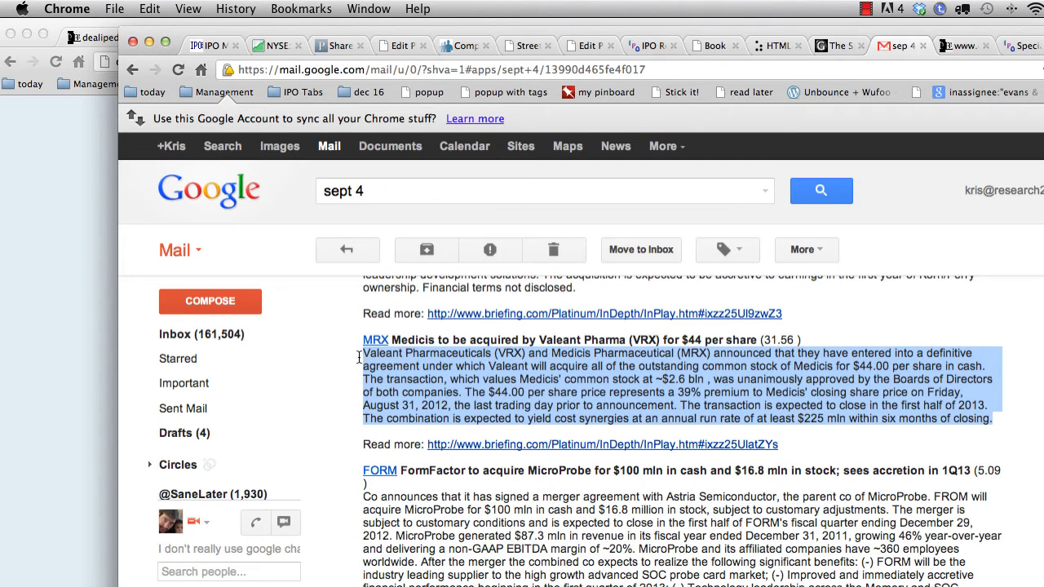
Go back to the Dealipedia window and search its deals for "medicis"
left_click(66, 374)
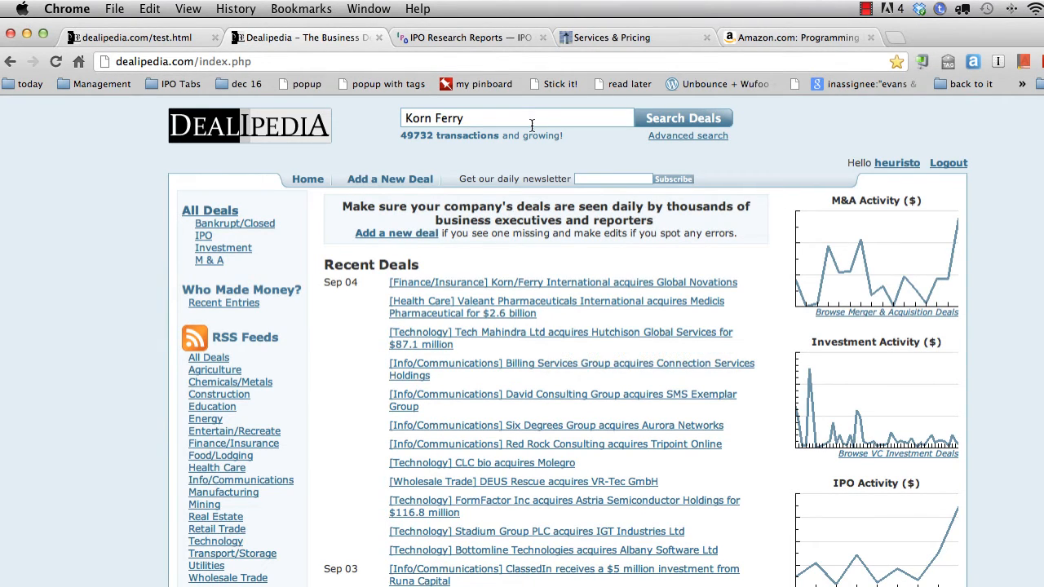
triple_click(465, 121)
type("medicis")
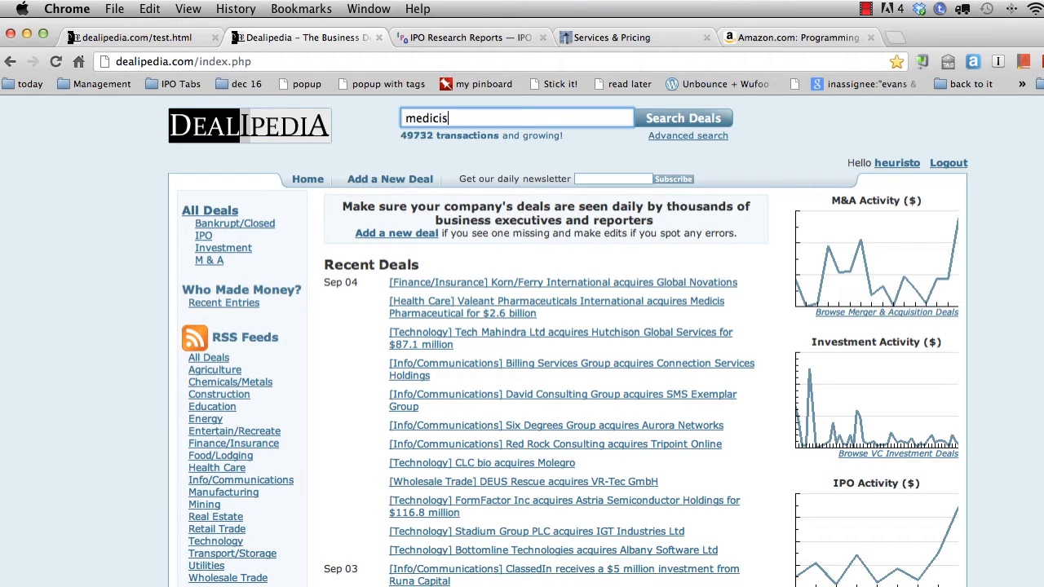
key("Return")
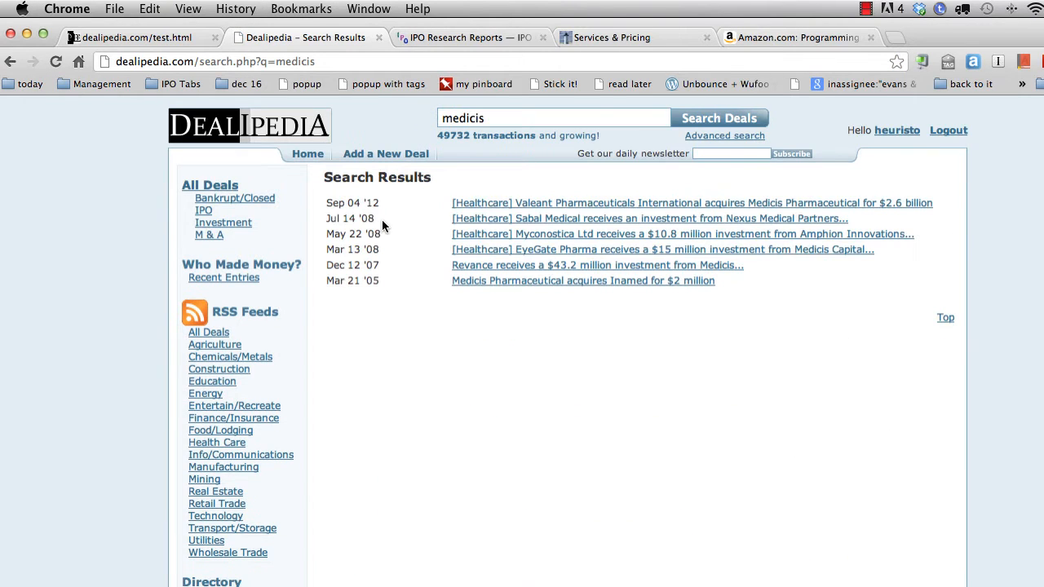
Open the Sep 04 '12 Valeant–Medicis deal and examine its financials, date, tickers, tags, notes and press release
left_click(565, 204)
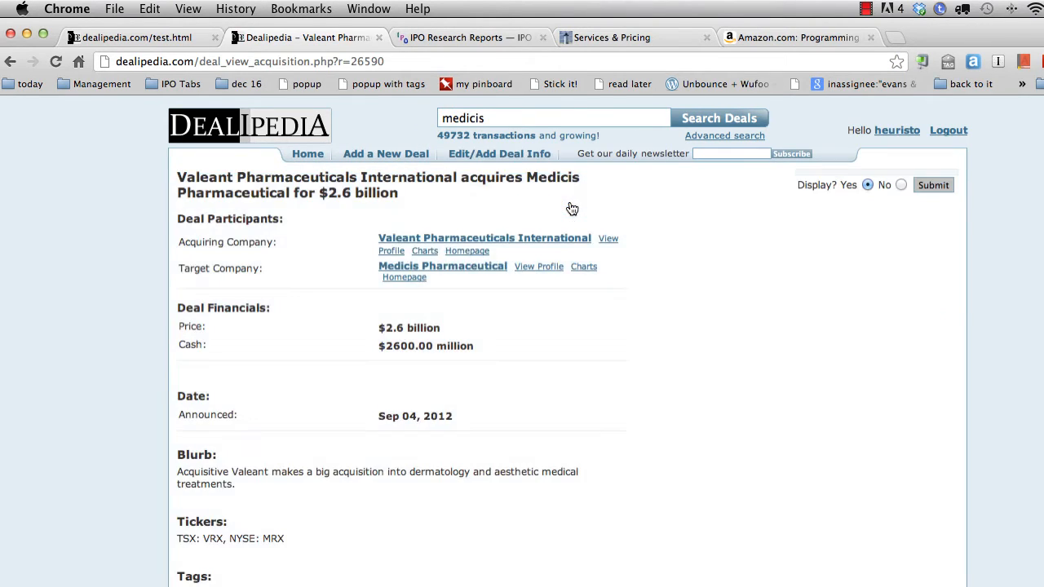
scroll(562, 381, "down", 10)
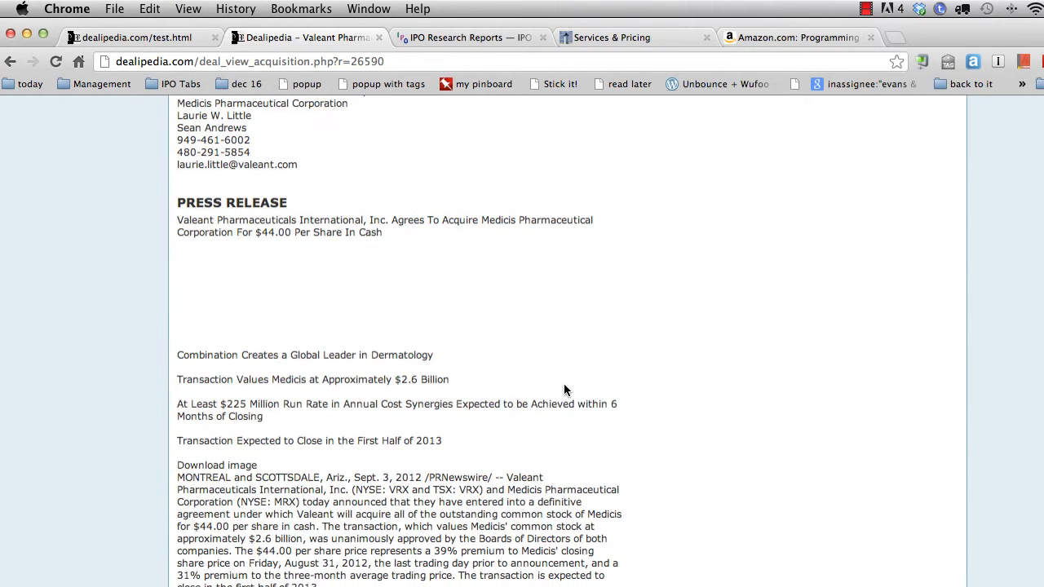
scroll(564, 384, "up", 5)
scroll(564, 383, "down", 3)
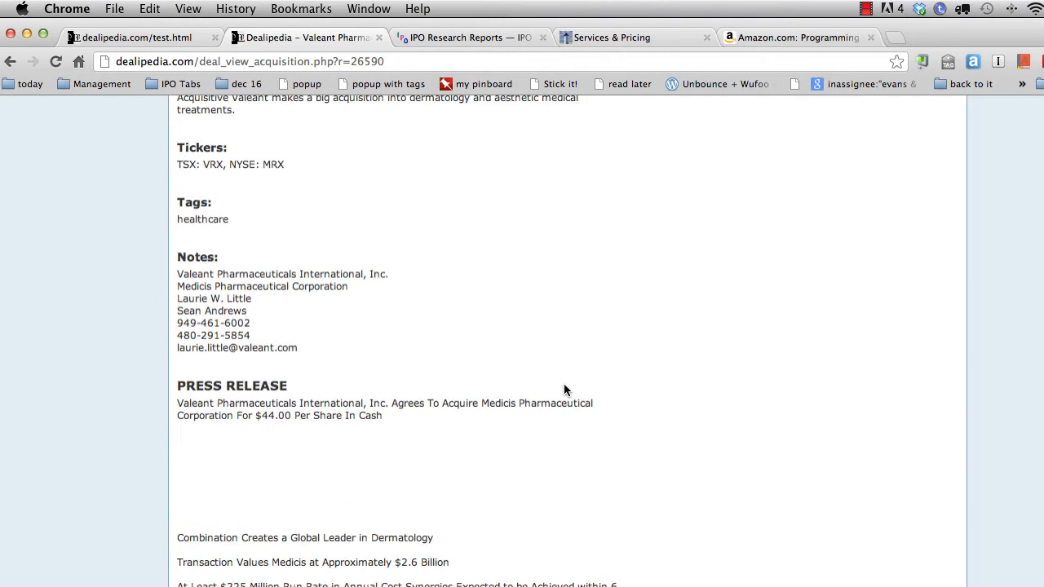
scroll(590, 336, "up", 5)
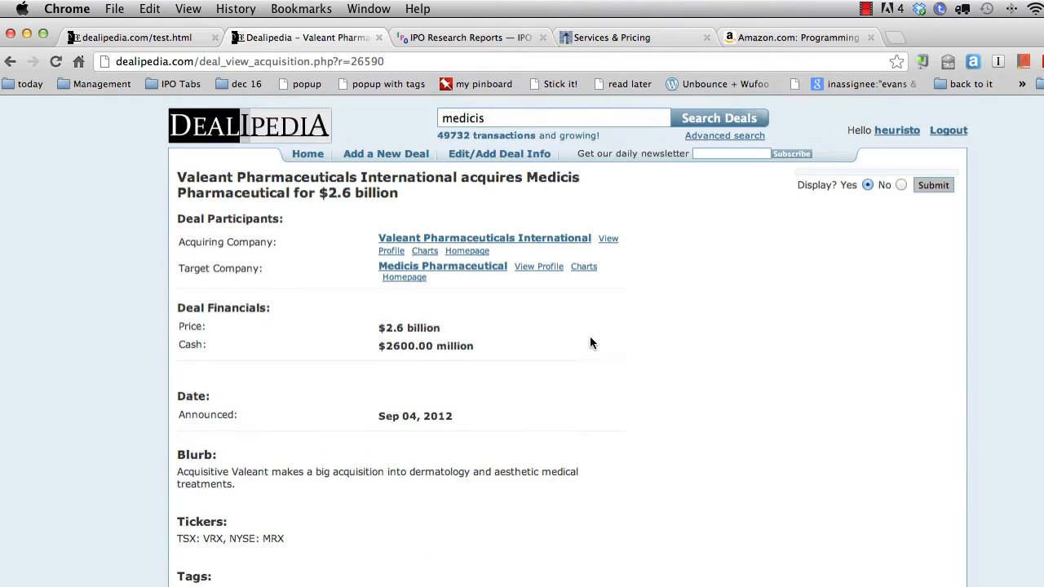
Open the Valeant–Medicis deal for editing and set the business sector of both acquirer and target to Healthcare
left_click(527, 158)
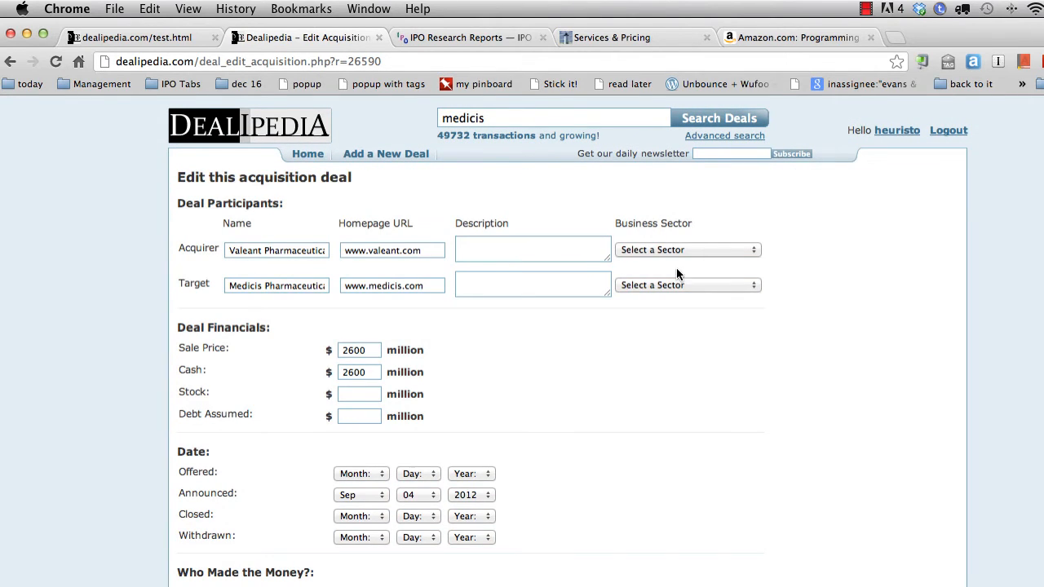
left_click(689, 250)
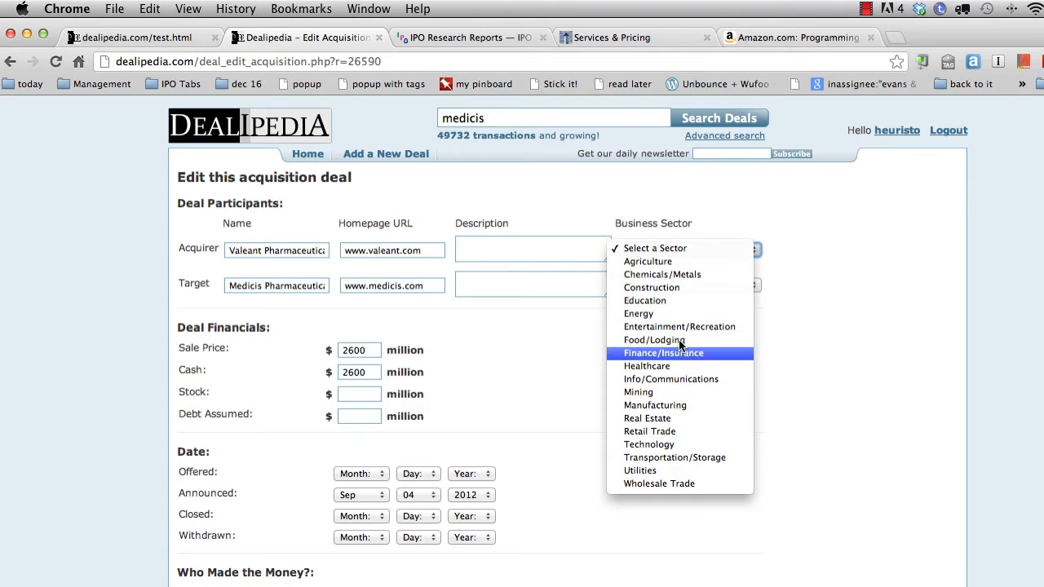
left_click(677, 365)
left_click(688, 285)
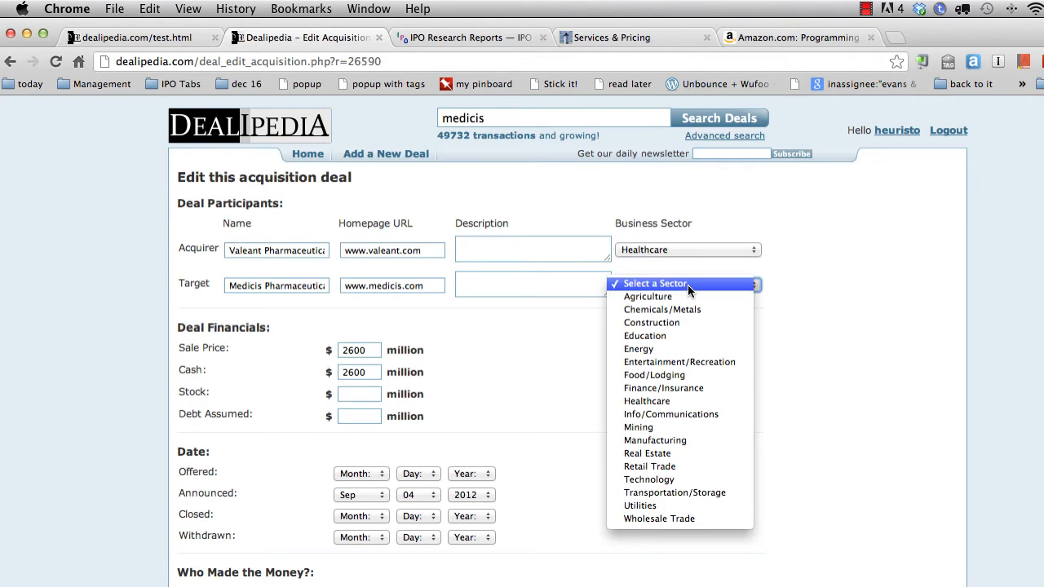
left_click(688, 402)
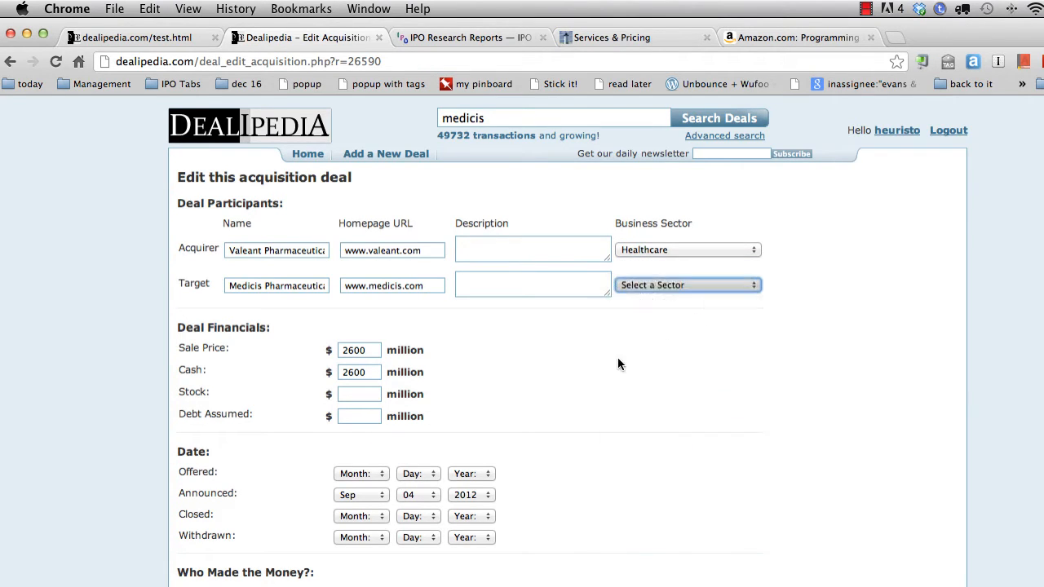
Below the contacts in the Notes, add the heading "Excerpt from briefing.com:" and insert the copied Valeant–Medicis paragraph beneath it
scroll(550, 362, "down", 2)
scroll(550, 362, "down", 7)
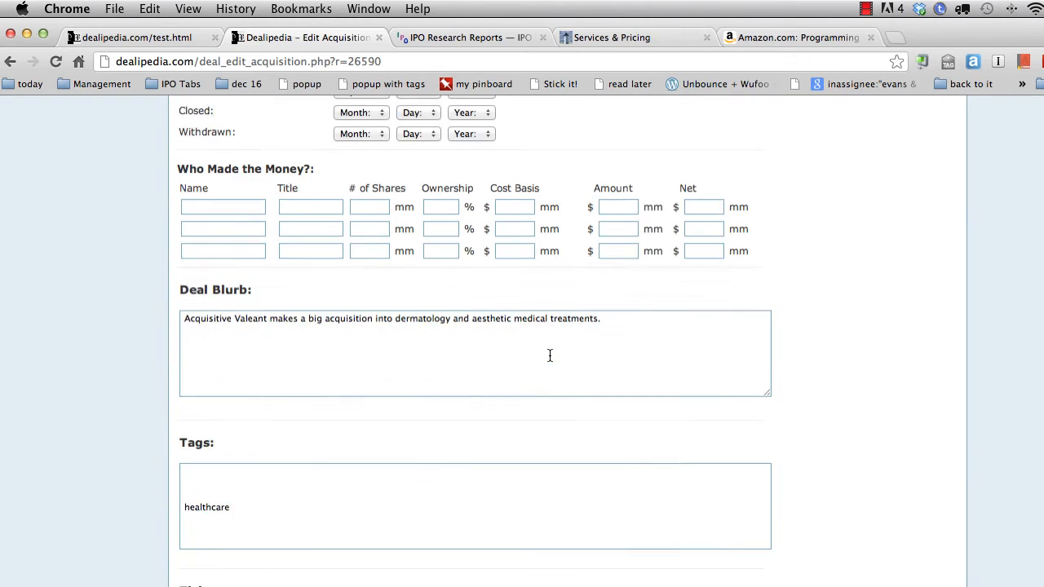
scroll(550, 356, "down", 10)
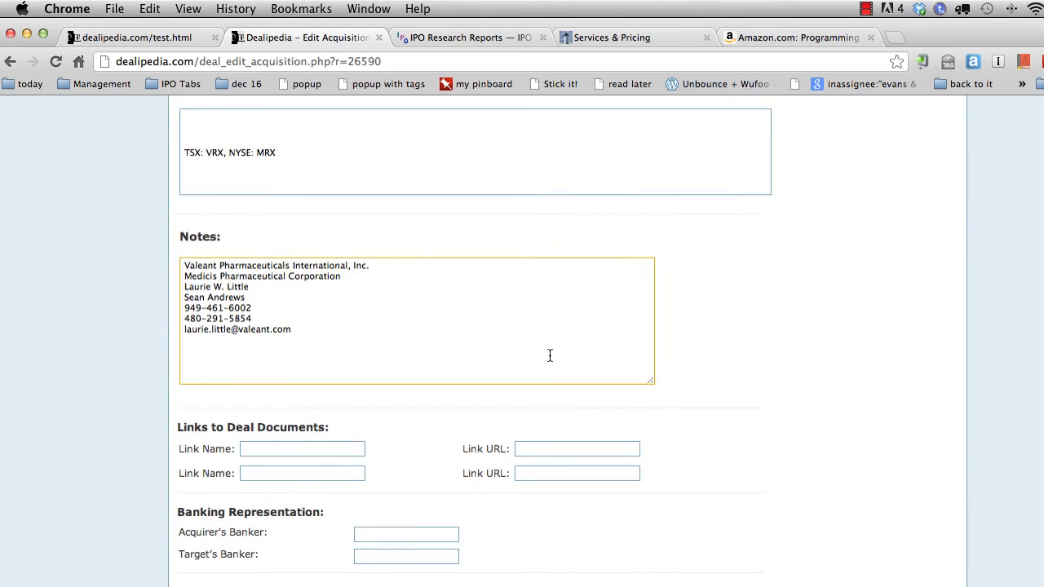
scroll(550, 356, "up", 5)
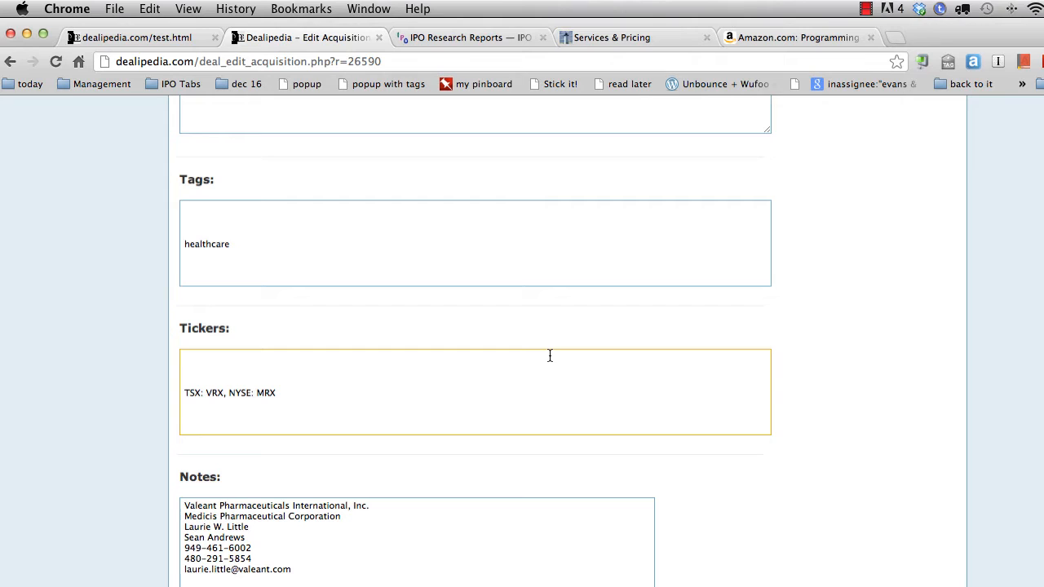
left_click(353, 566)
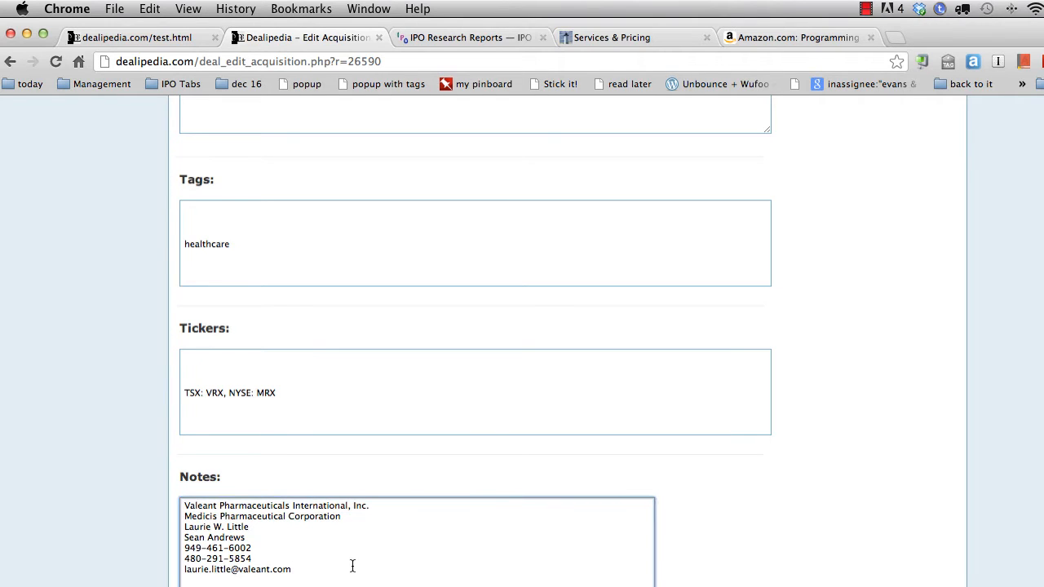
type("Fro")
scroll(435, 522, "down", 3)
type("busin")
key("BackSpace")
key("BackSpace")
key("BackSpace")
key("BackSpace")
key("BackSpace")
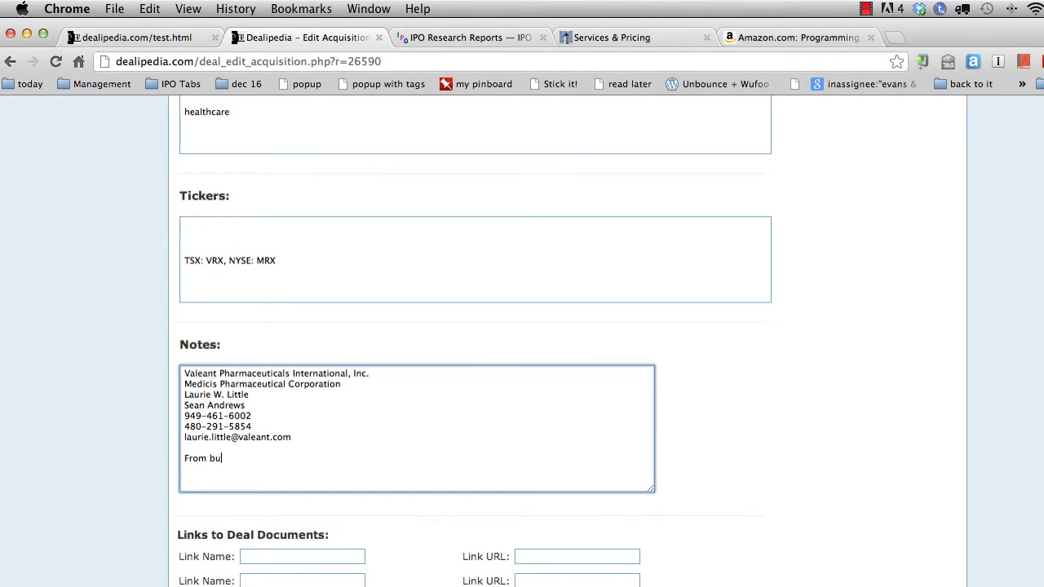
type("briefing.com")
key("BackSpace")
key("BackSpace")
key("BackSpace")
key("BackSpace")
key("BackSpace")
key("BackSpace")
key("BackSpace")
key("BackSpace")
key("BackSpace")
key("BackSpace")
key("BackSpace")
key("BackSpace")
key("BackSpace")
key("BackSpace")
key("BackSpace")
type("Excer")
key("BackSpace")
key("BackSpace")
key("BackSpace")
key("BackSpace")
type("erpt")
key("BackSpace")
key("BackSpace")
type("r")
key("BackSpace")
type("pt")
key("BackSpace")
key("BackSpace")
key("BackSpace")
type("xcerpt from briefing.com:")
key("Return")
key("Return")
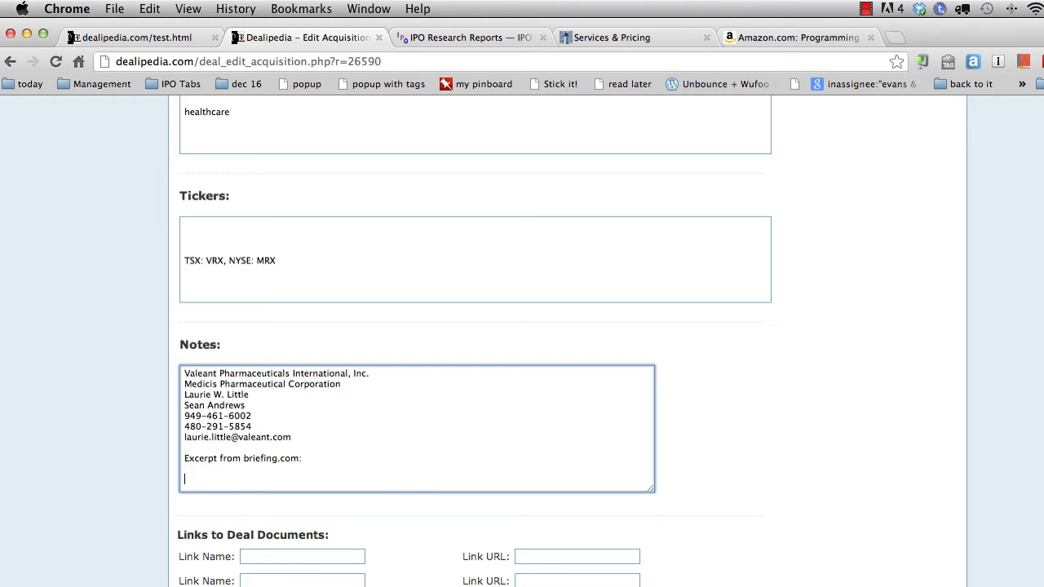
type("Valeant Pharmaceuticals (VRX) and Medicis Pharmaceutical (MRX) announced that they have entered into a definitive agreement under which Valeant will acquire all of the outstanding common stock of Medicis for $44.00 per share in cash. The transaction, which values Medicis' common stock at ~$2.6 bln , was unanimously approved by the Boards of Directors of both companies. The $44.00 per share price represents a 39% premium to Medicis' closing share price on Friday, August 31, 2012, the last trading day prior to announcement. The transaction is expected to close in the first half of 2013. The combination is expected to yield cost synergies at an annual run rate of at least $225 mln within six months of closing.")
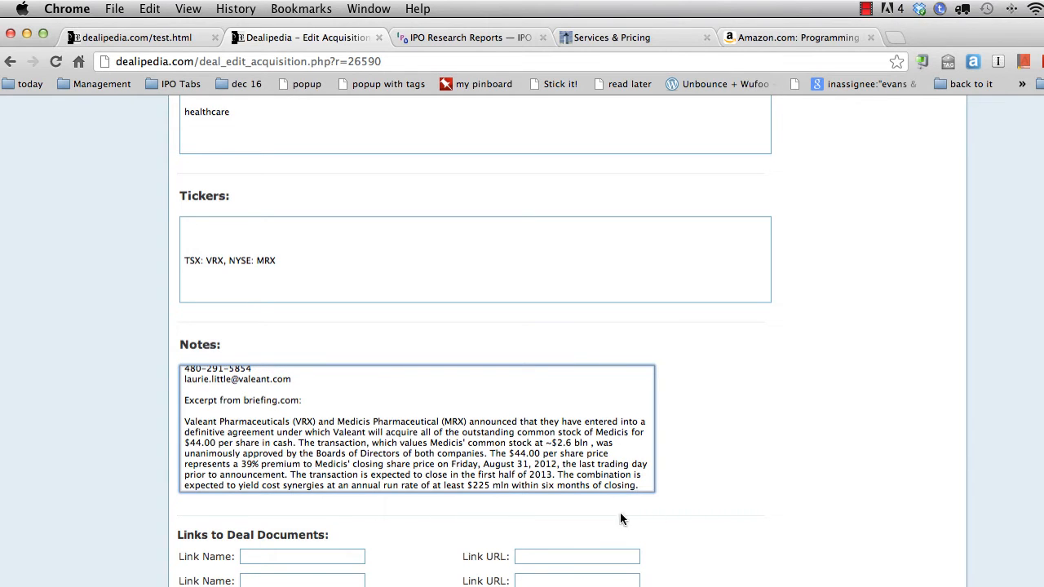
Review the links, banking and press release sections of the Valeant–Medicis form and submit the deal edit
scroll(707, 503, "down", 5)
scroll(708, 504, "up", 5)
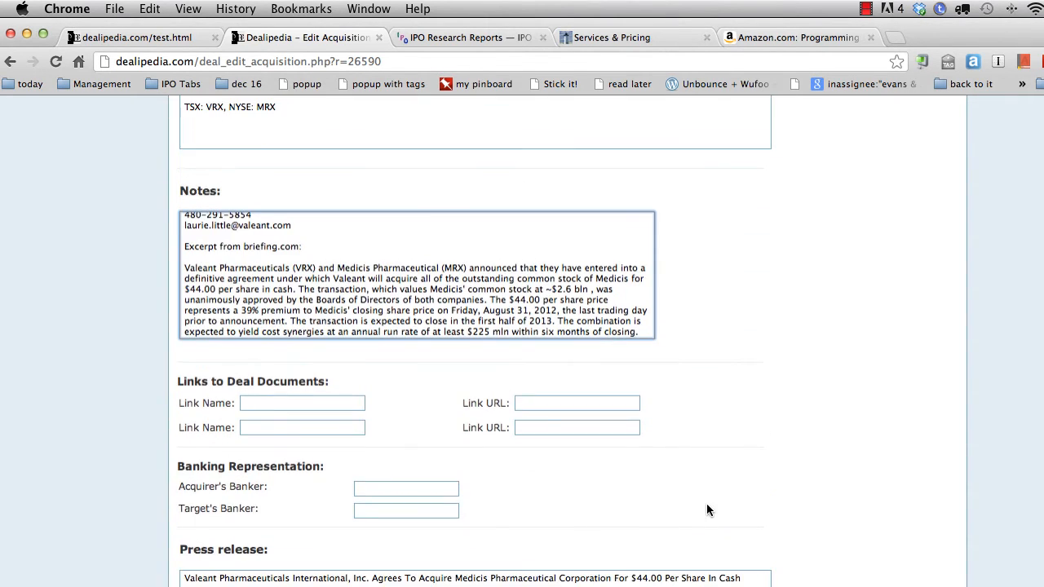
left_click(706, 581)
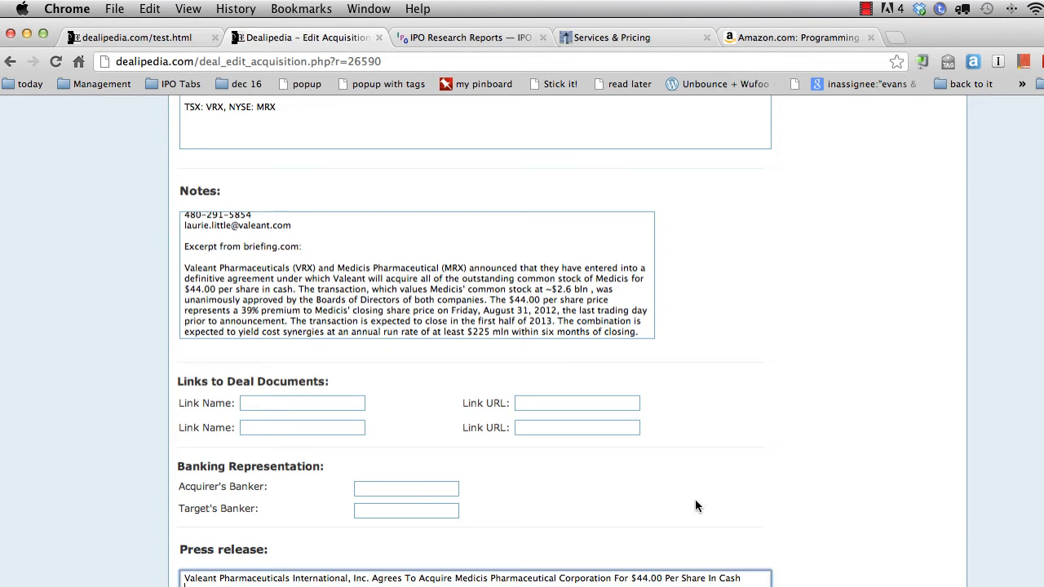
scroll(695, 506, "down", 6)
scroll(696, 500, "up", 3)
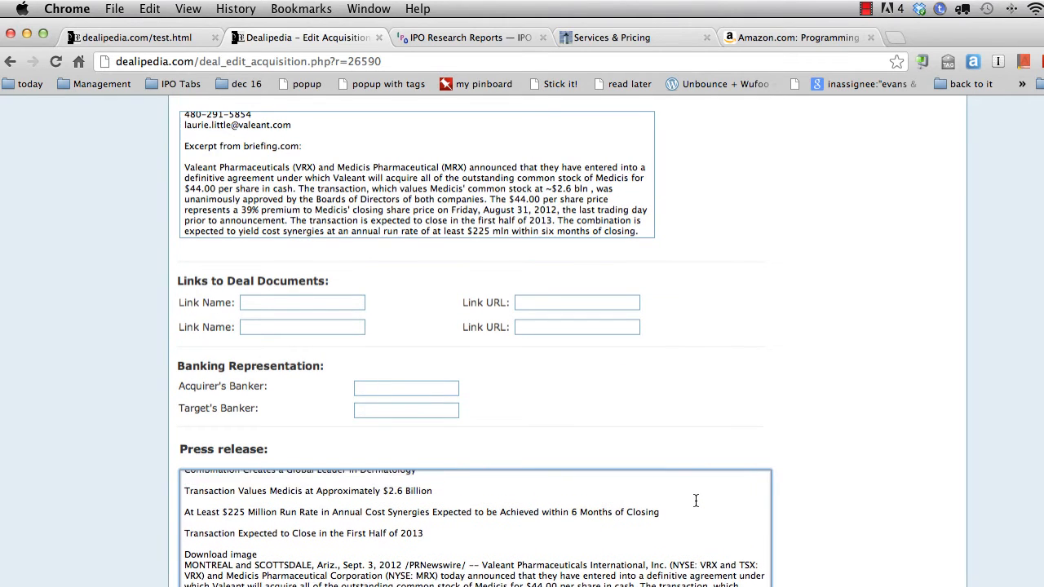
scroll(696, 500, "up", 1)
scroll(696, 500, "down", 15)
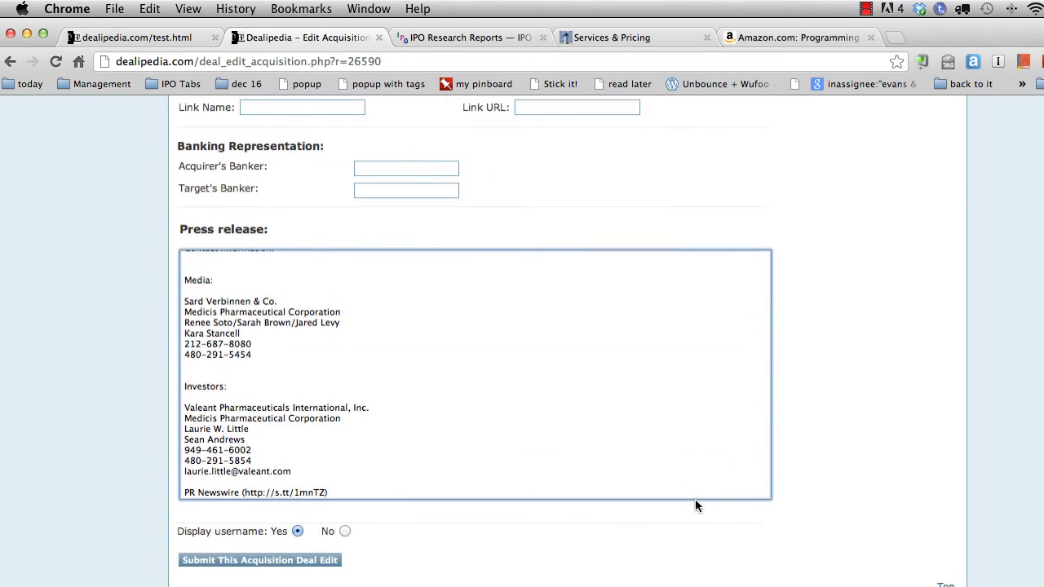
left_click(256, 566)
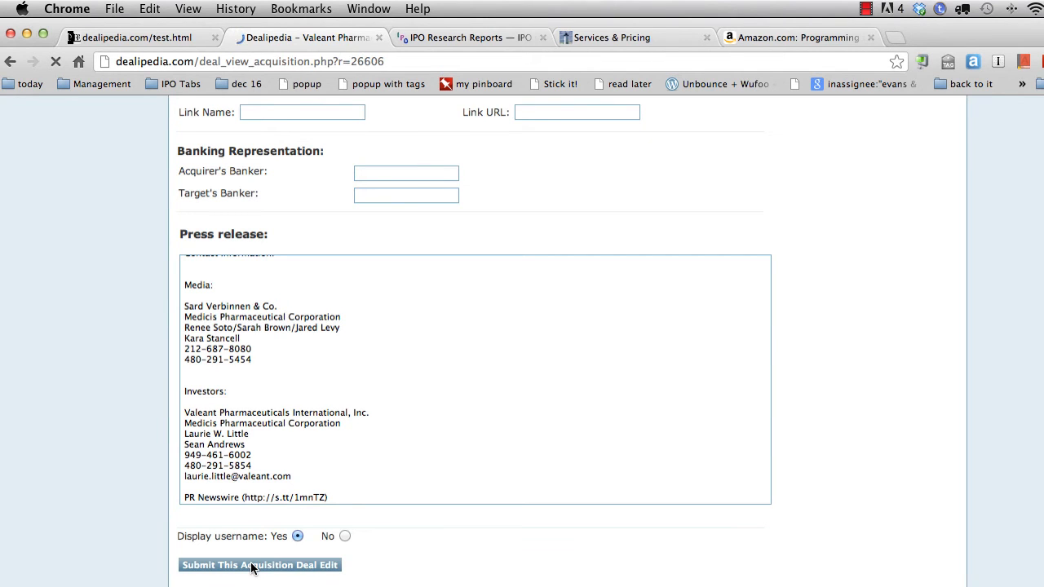
Check the notes on the saved Valeant–Medicis deal page, submit its display setting as Yes and return to the home page
scroll(450, 555, "down", 15)
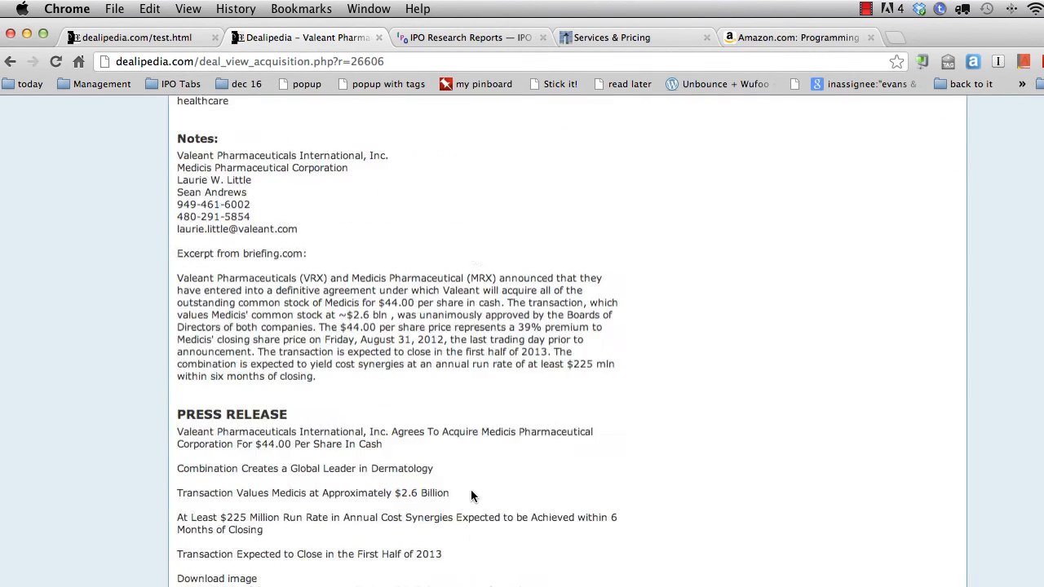
scroll(471, 490, "up", 15)
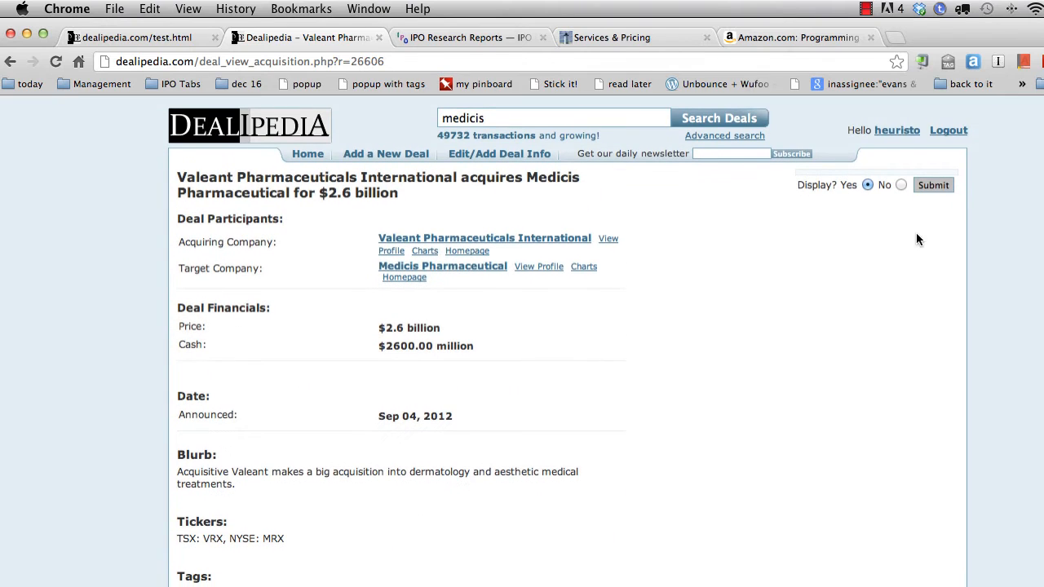
left_click(939, 185)
left_click(308, 155)
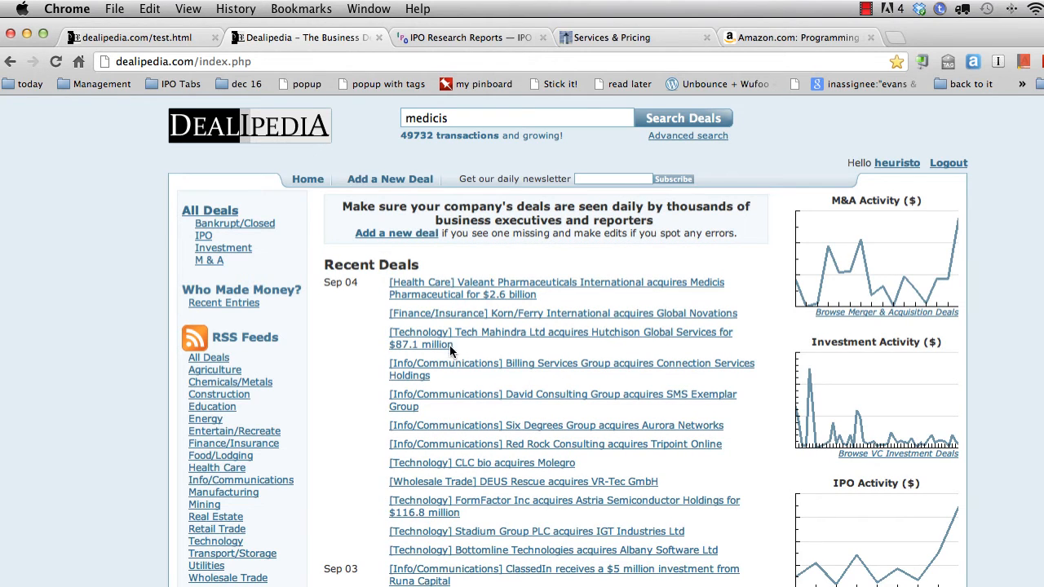
Switch to the "sep 4 deals" e-mail in Gmail and copy the paragraph on FormFactor acquiring MicroProbe
key("super+grave")
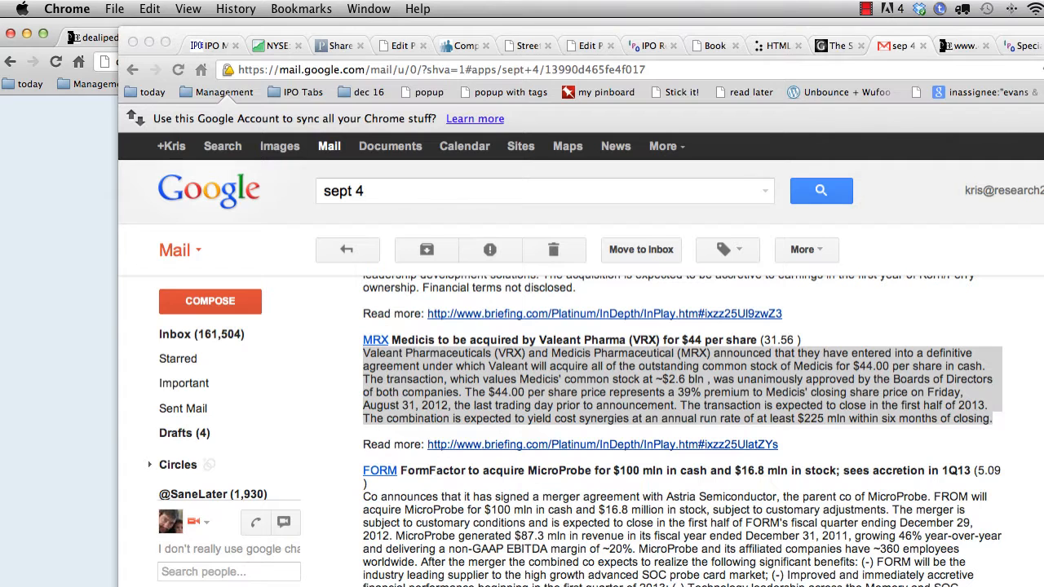
scroll(582, 506, "down", 3)
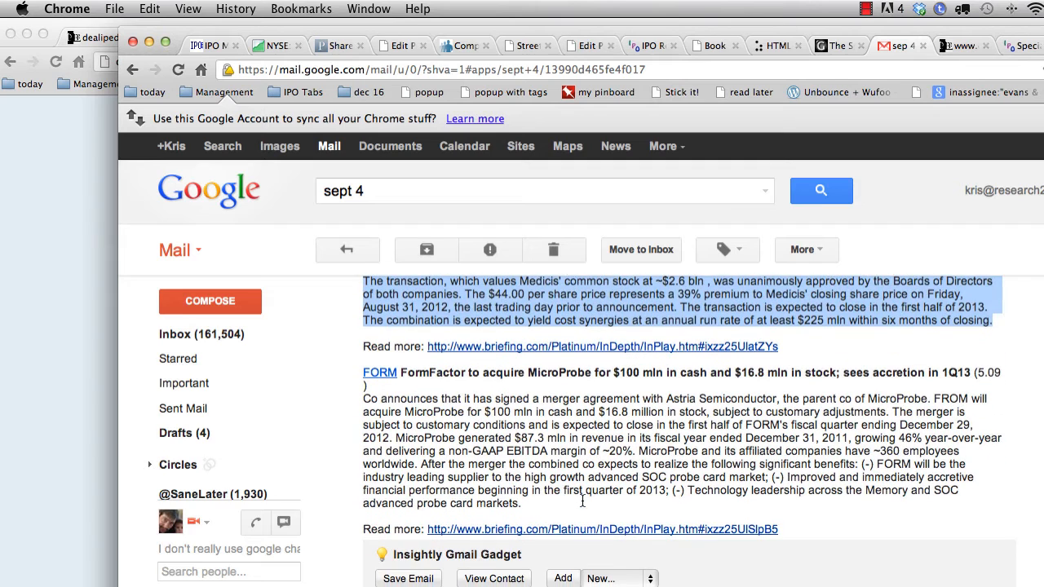
left_click(576, 505)
left_click_drag(537, 508, 356, 408)
key("super+c")
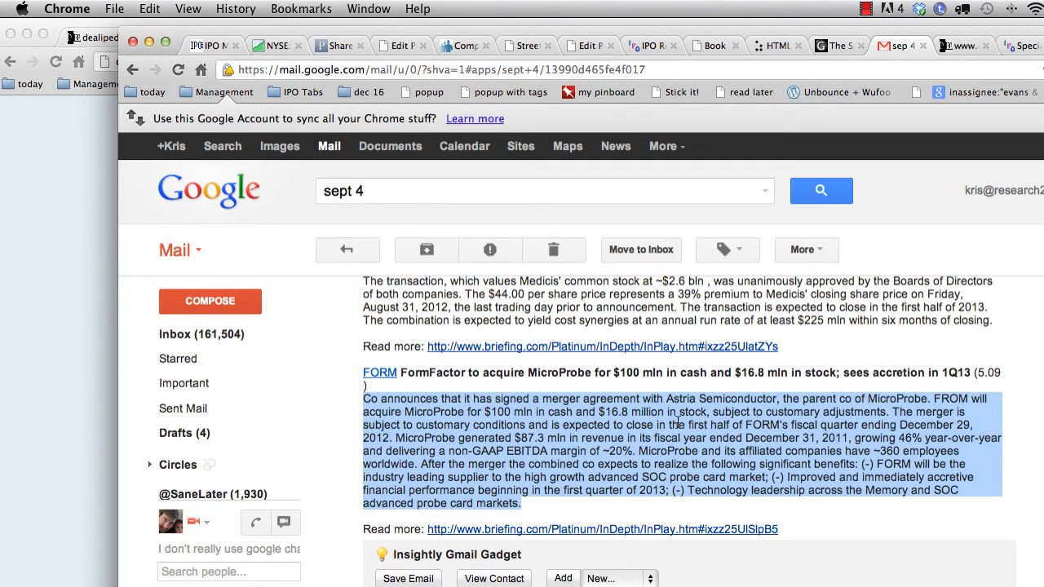
Go back to Dealipedia, search the deals for "formfactor" and open the Sep 04 '12 FormFactor–Astria Semiconductor deal for editing
left_click(46, 424)
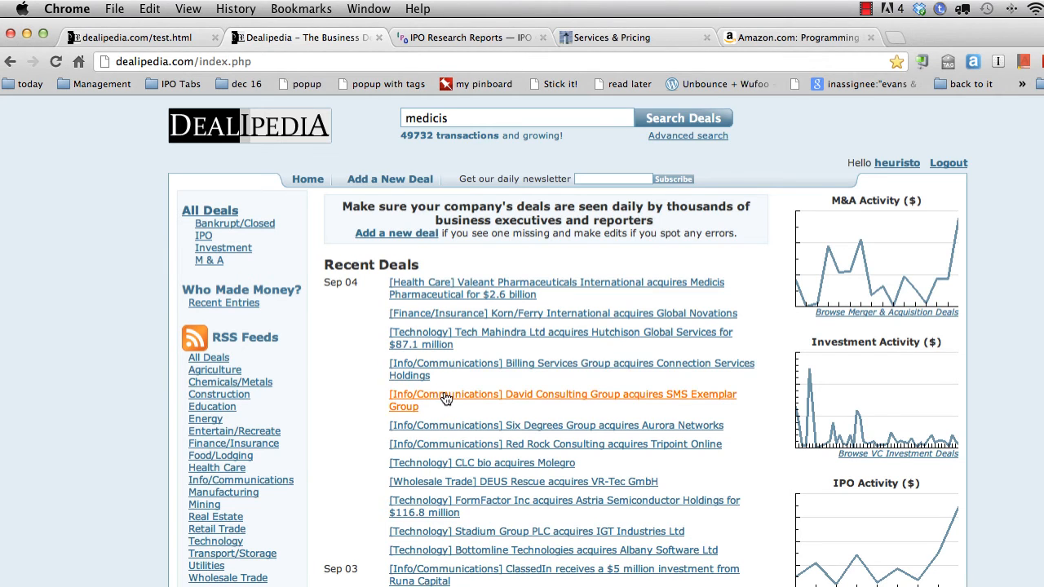
scroll(445, 397, "down", 5)
scroll(444, 397, "up", 5)
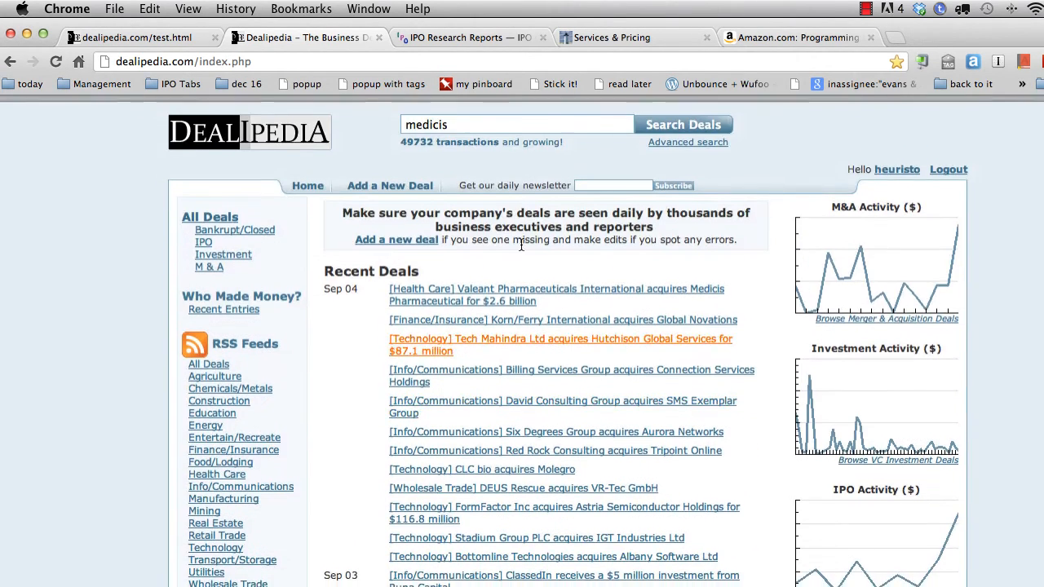
triple_click(486, 118)
type("form")
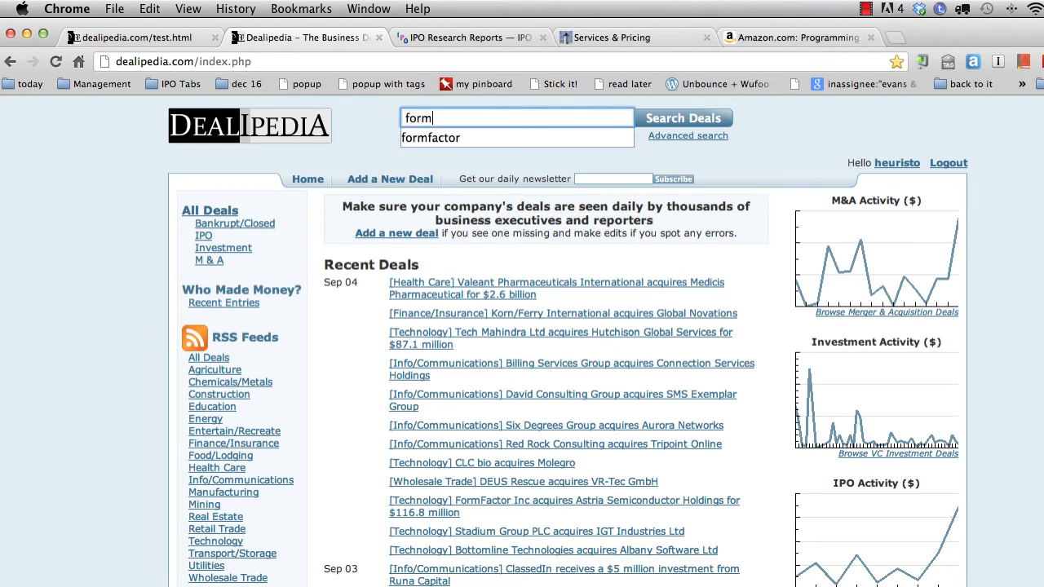
type("factor")
key("Return")
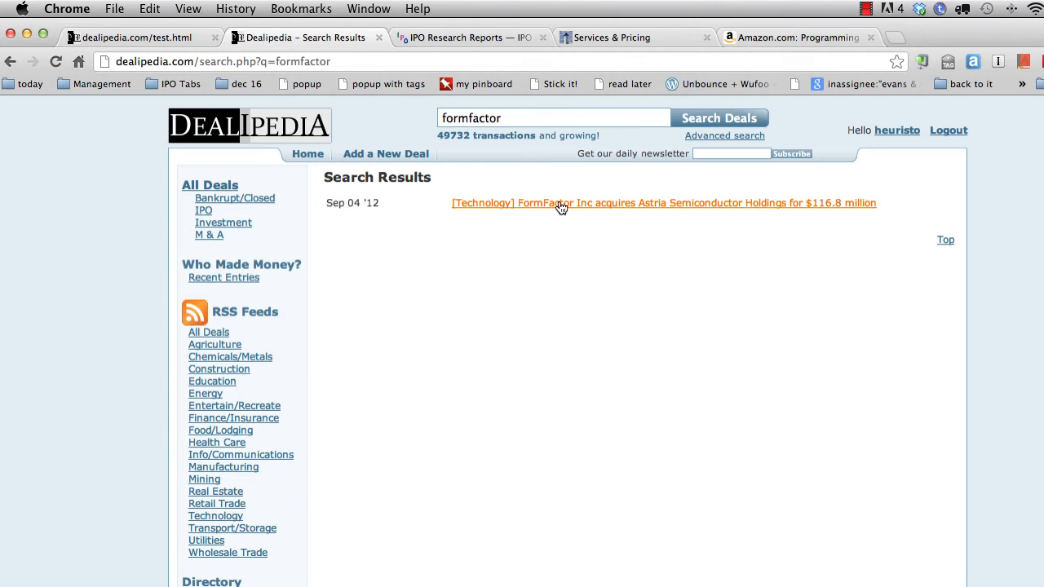
left_click(561, 205)
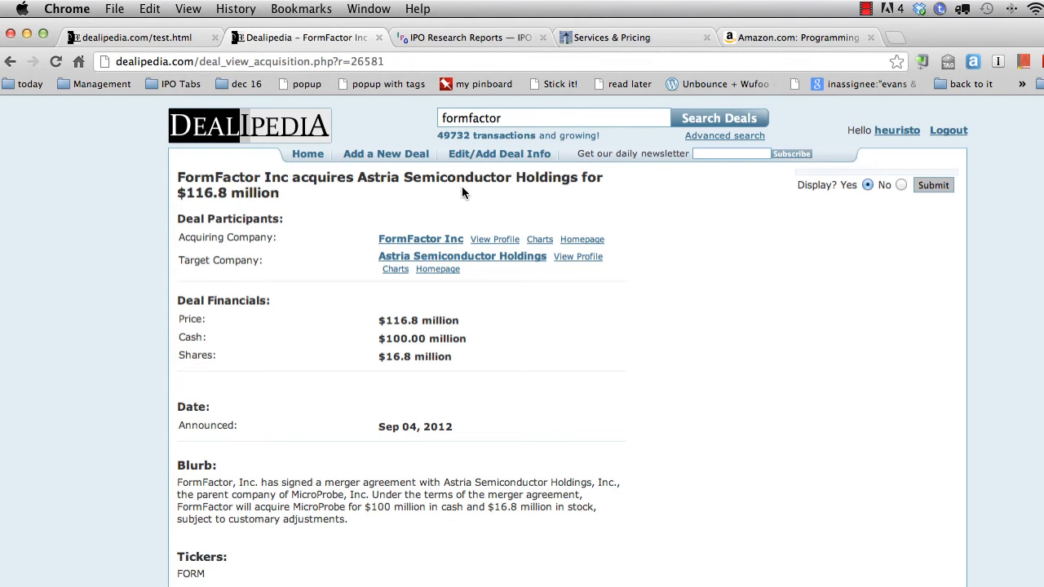
left_click(479, 155)
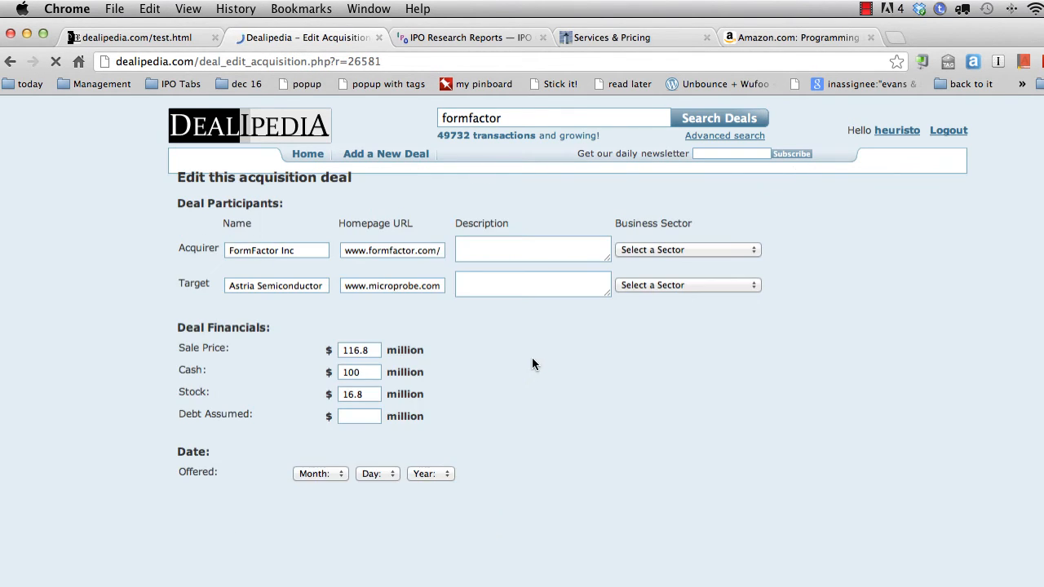
Enter the heading "Excerpt from briefing.com:" in the FormFactor deal's Notes and paste the copied MicroProbe paragraph beneath it
scroll(532, 357, "down", 10)
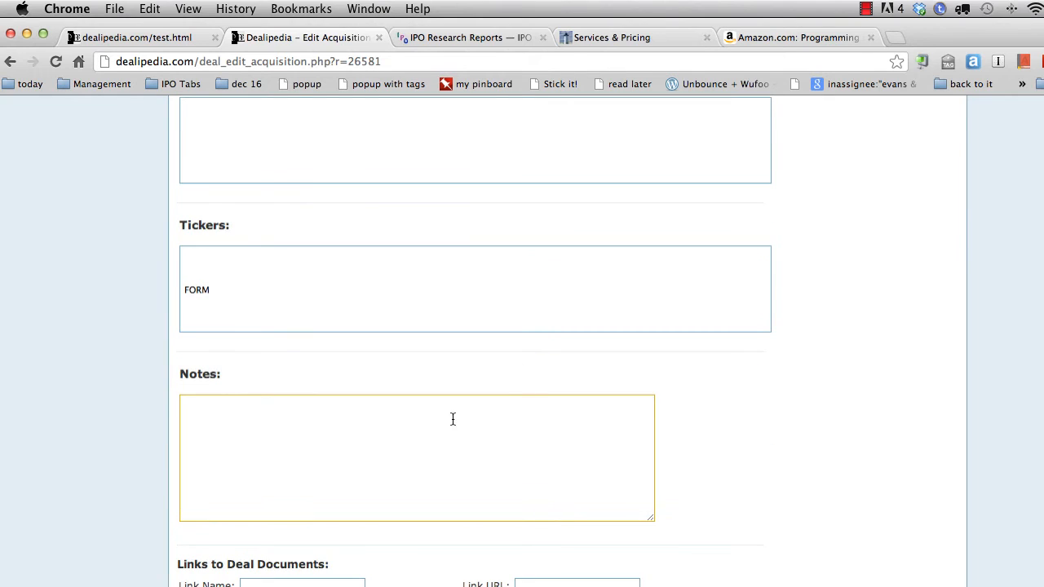
left_click(317, 449)
type("Expert")
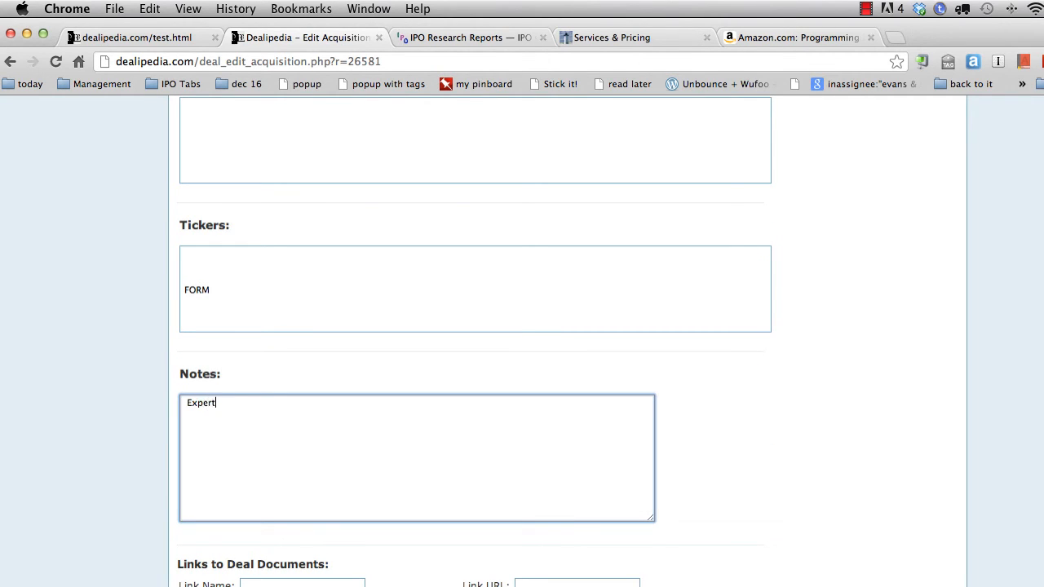
type("ie")
key("BackSpace")
key("BackSpace")
key("BackSpace")
key("BackSpace")
key("BackSpace")
key("BackSpace")
type("xec")
key("BackSpace")
key("BackSpace")
key("BackSpace")
type("cerpt from briefing.com:")
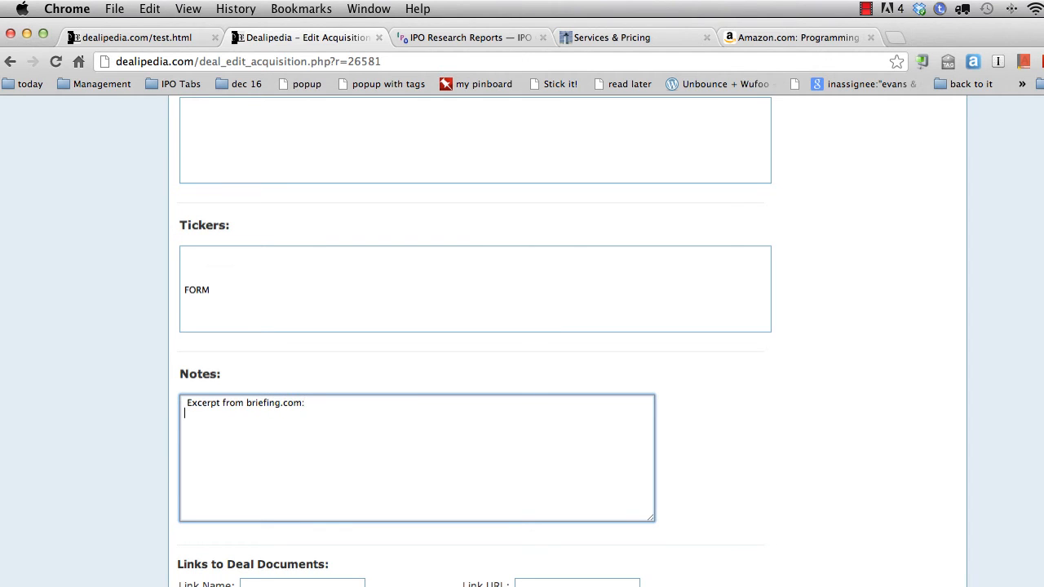
key("super+v")
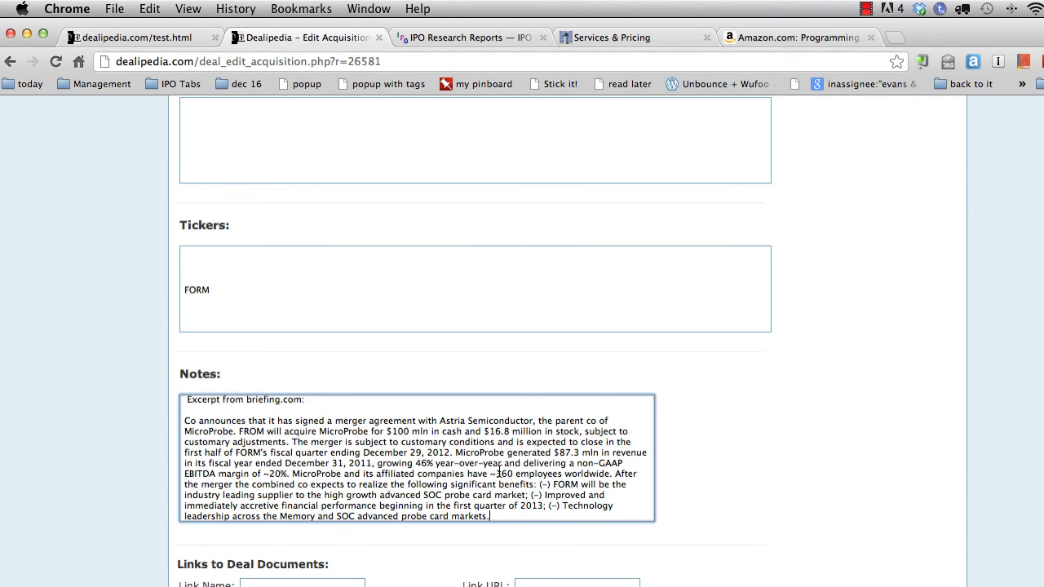
Submit the FormFactor deal edit, submit the saved deal's display setting as Yes and return to the home page
scroll(811, 455, "down", 10)
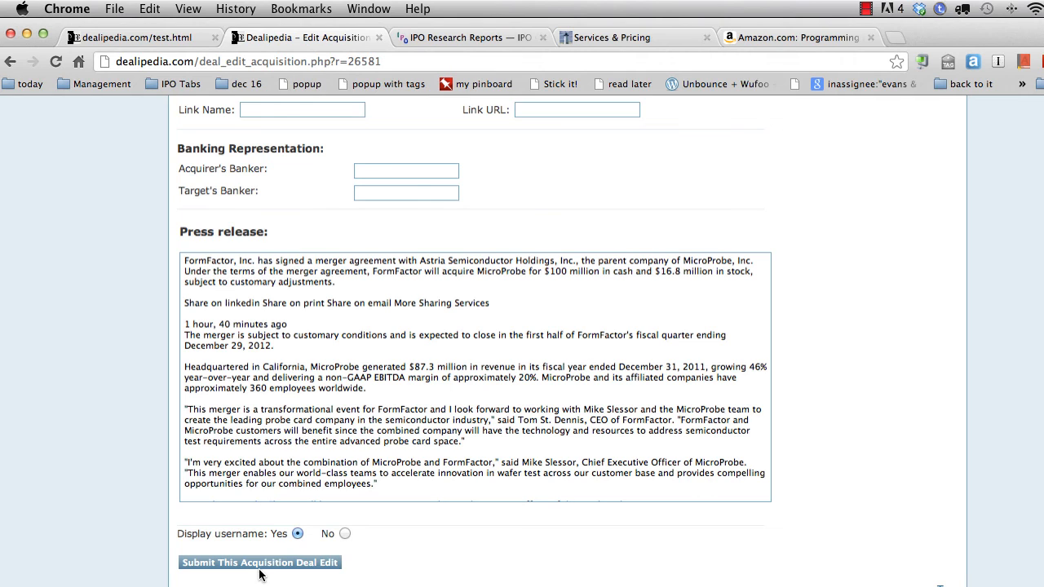
left_click(253, 565)
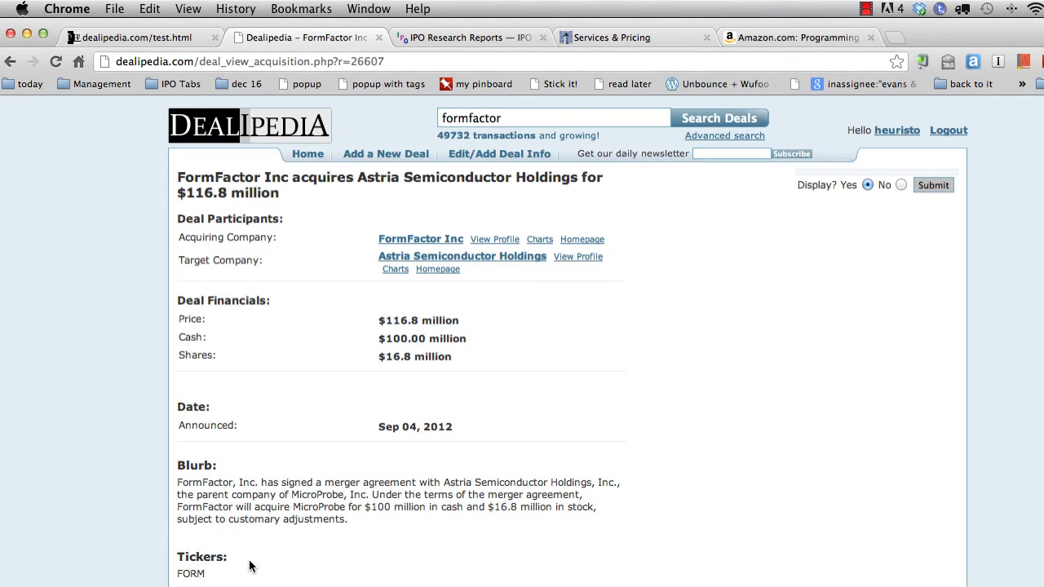
left_click(939, 187)
left_click(306, 161)
Switch to the "sep 4 deals" e-mail in Gmail and send its sender the reply "Done!"
key("super+grave")
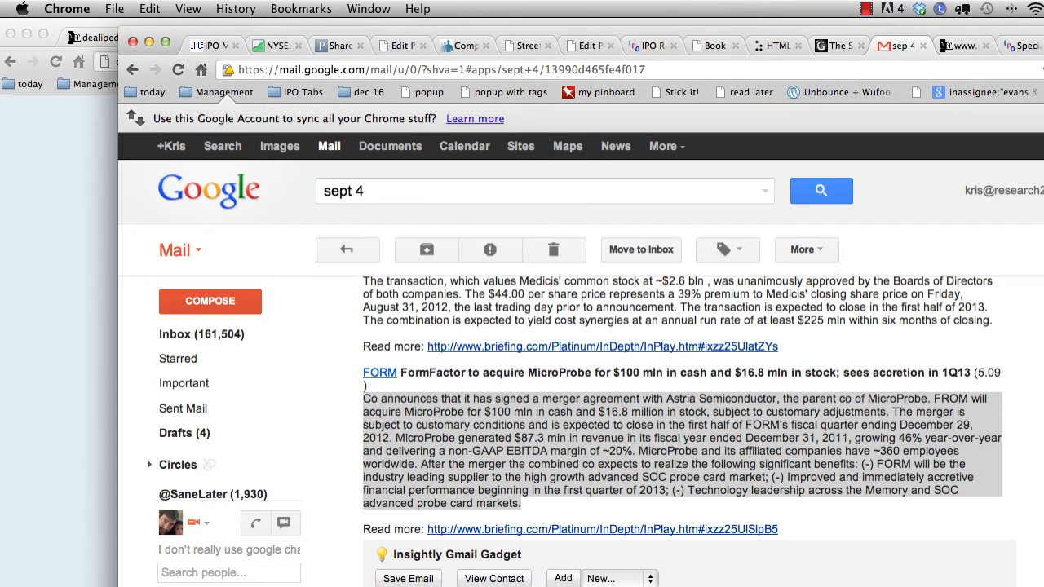
scroll(797, 323, "up", 5)
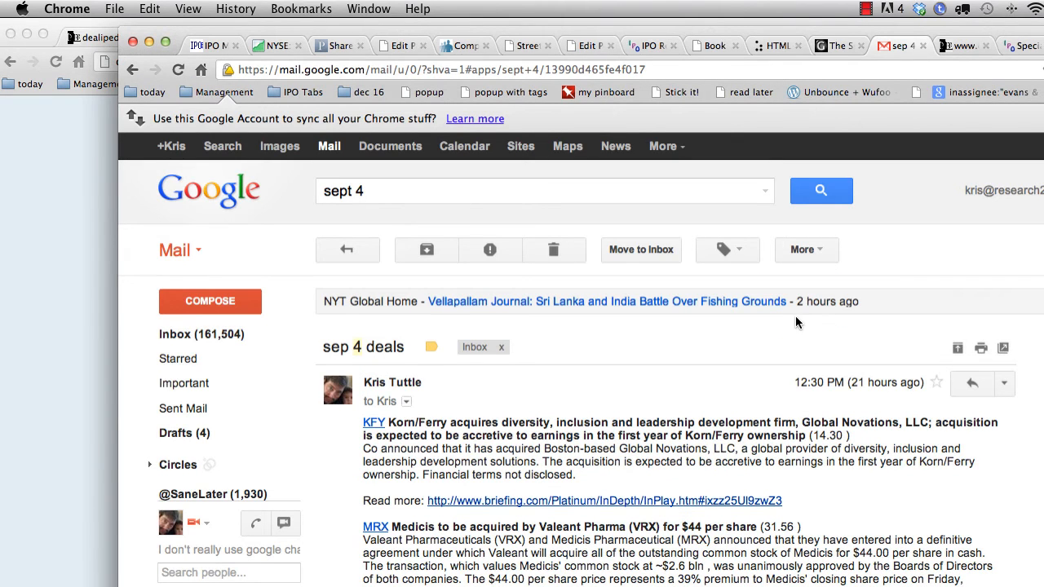
left_click(973, 383)
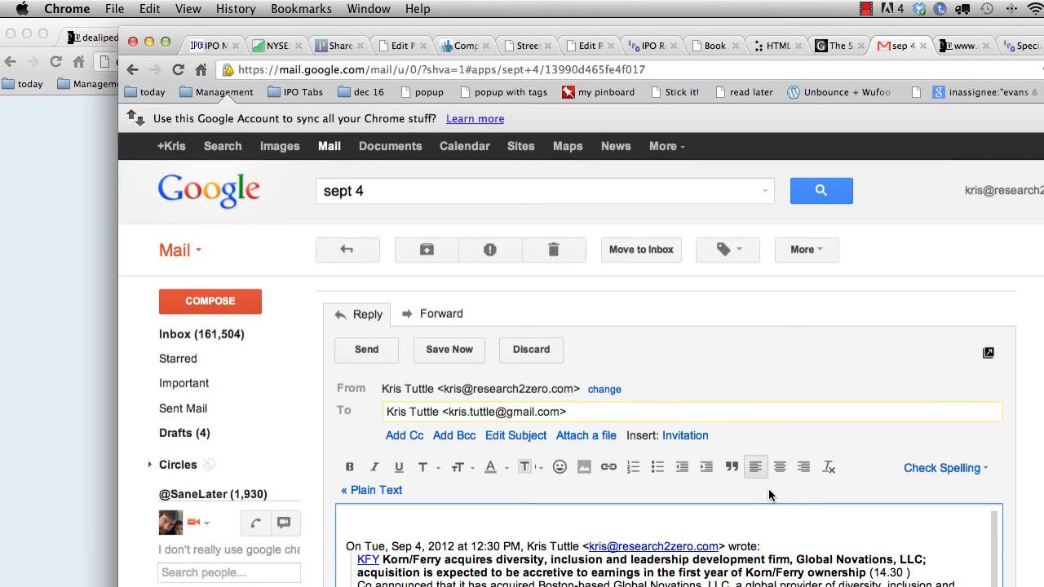
type("Done!")
left_click(364, 350)
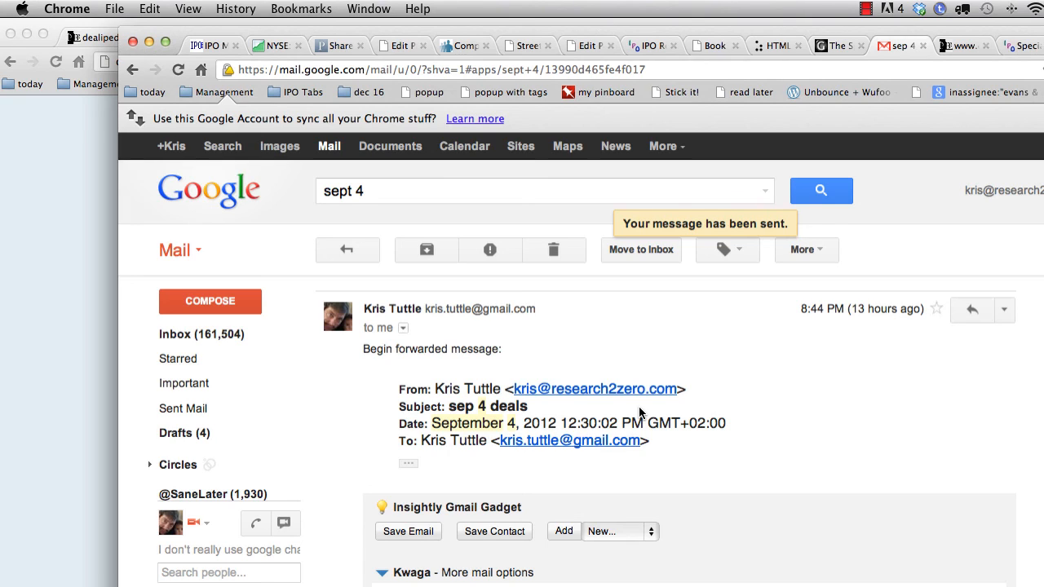
left_click(868, 10)
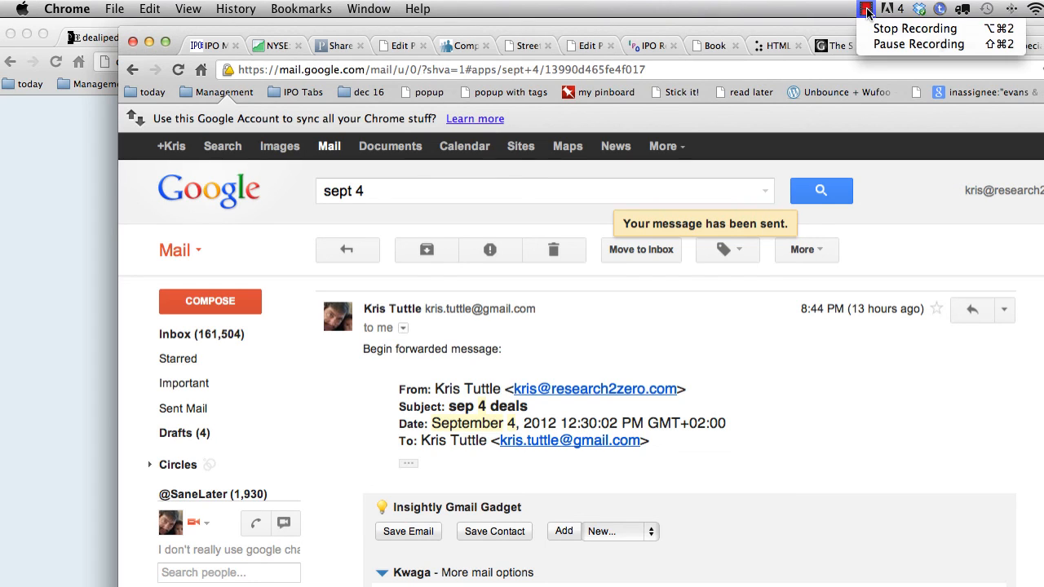